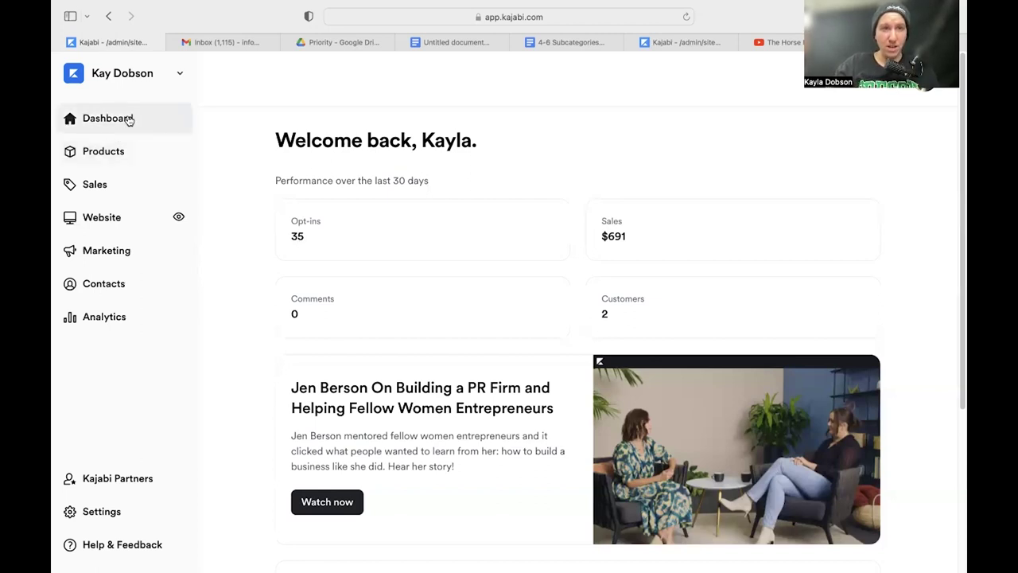
Step: Open the dashboard, the full product list and the Courses section of the products
left_click(115, 119)
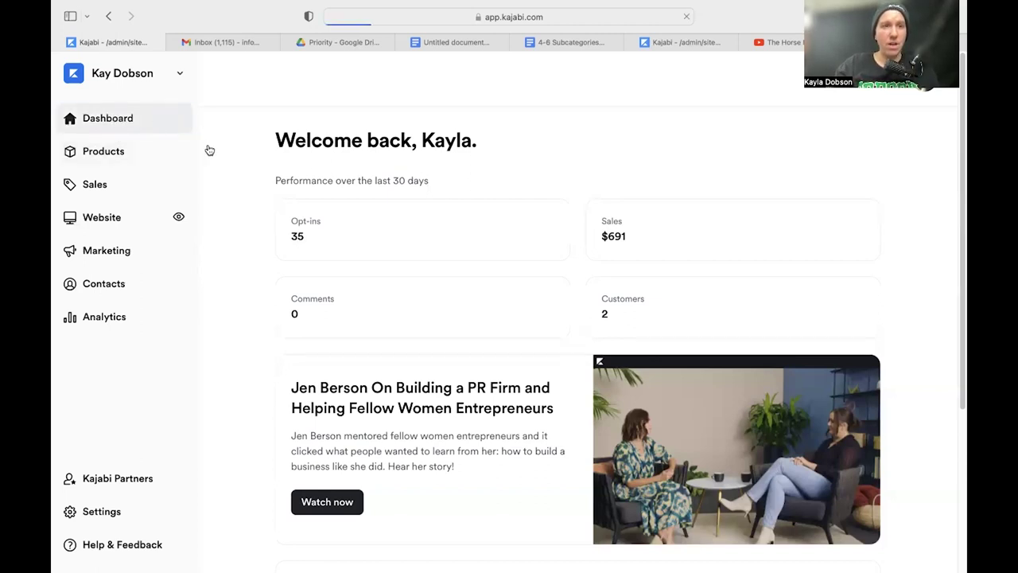
left_click(104, 152)
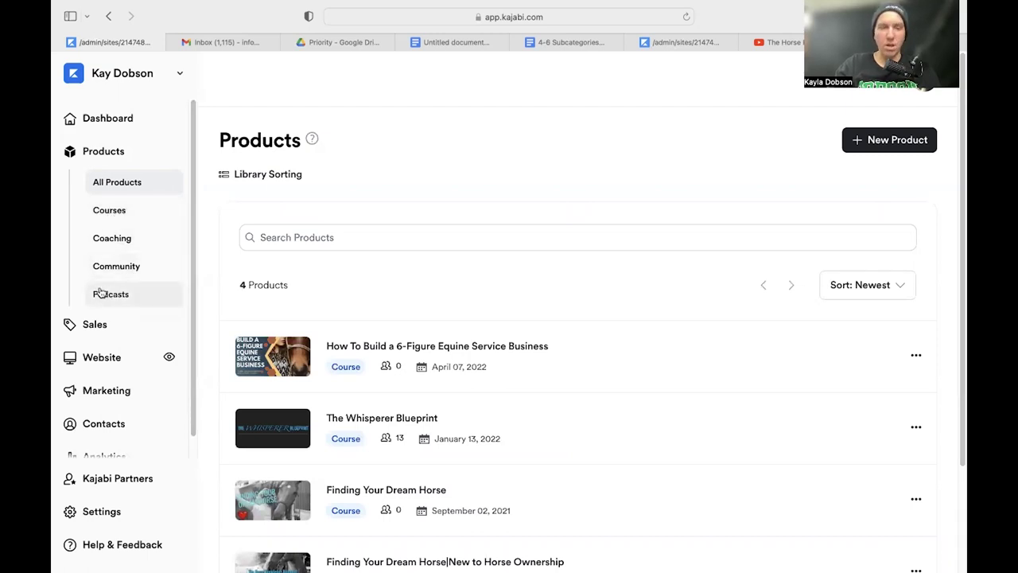
left_click(129, 212)
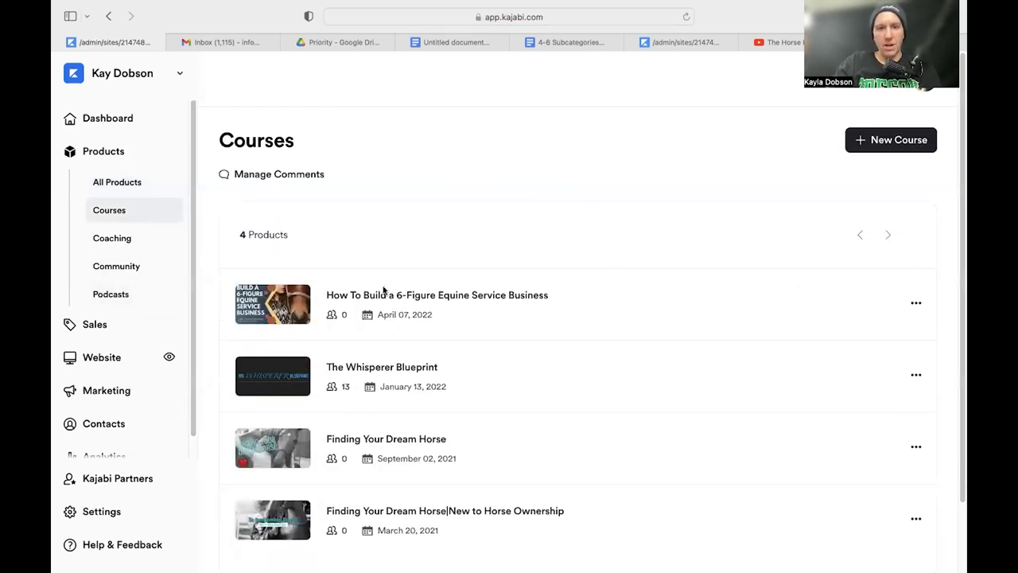
Step: Start a new course product, preview the Community and Coaching product types, and return to the courses list
left_click(879, 151)
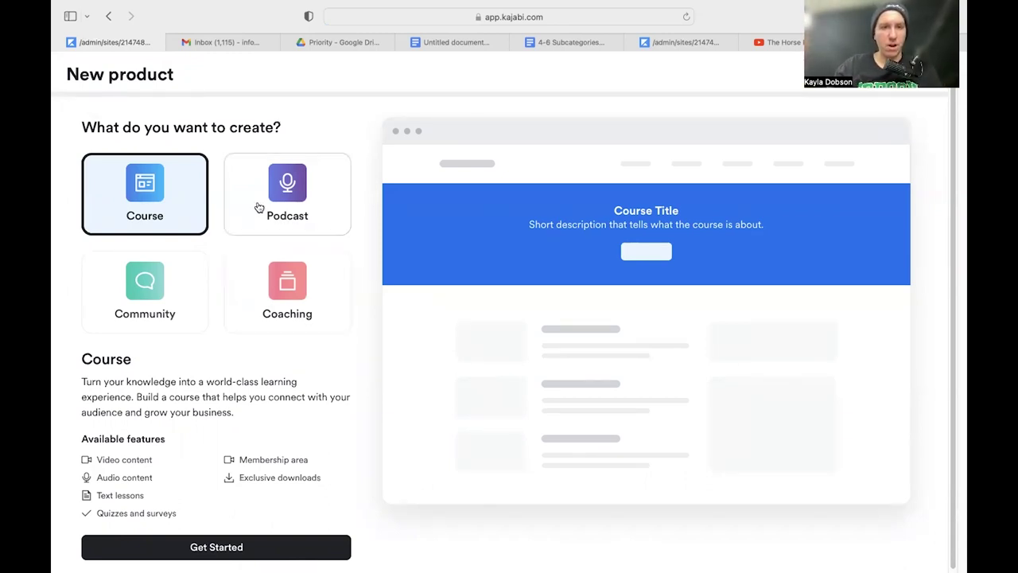
left_click(188, 275)
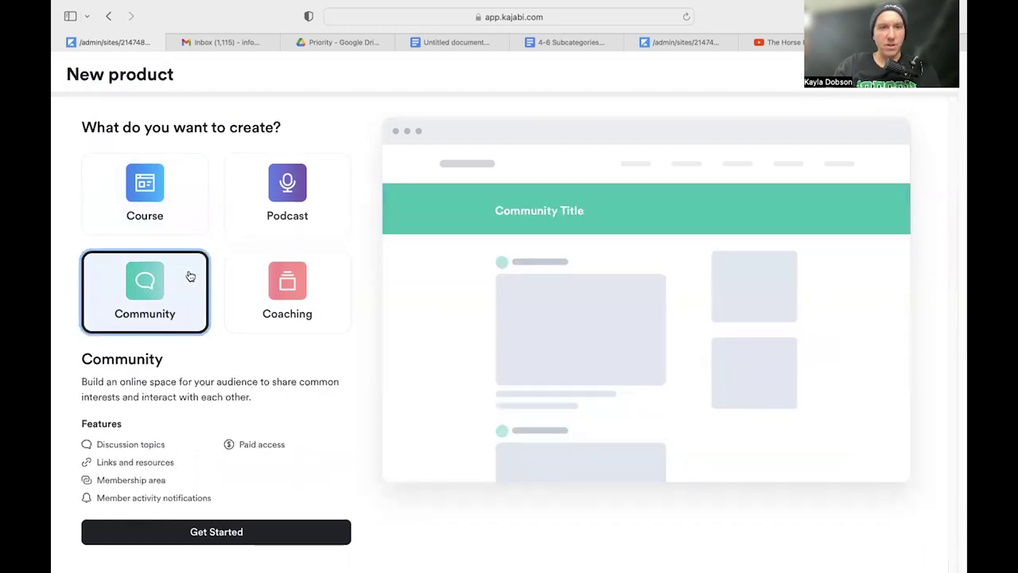
left_click(258, 329)
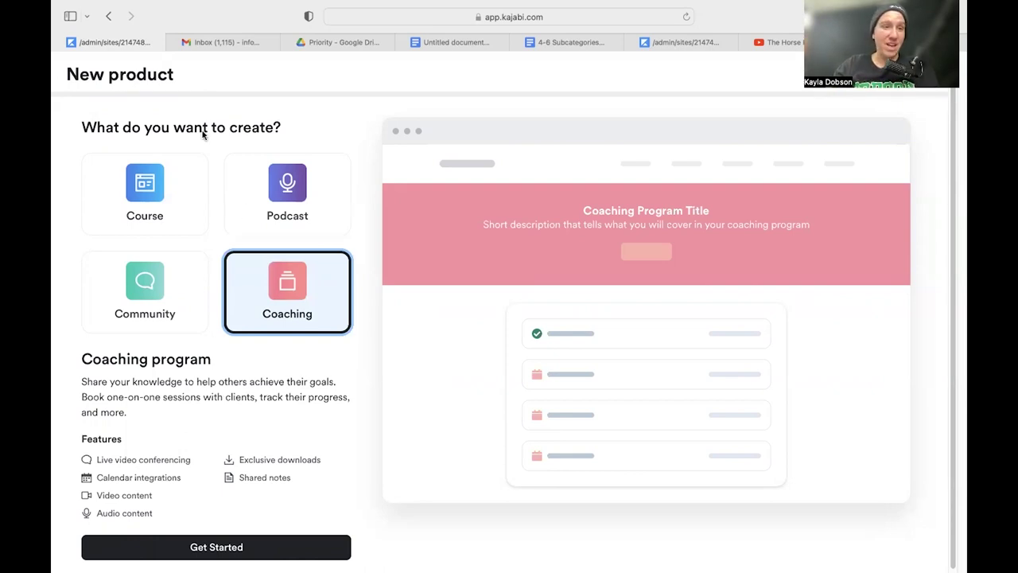
left_click(109, 18)
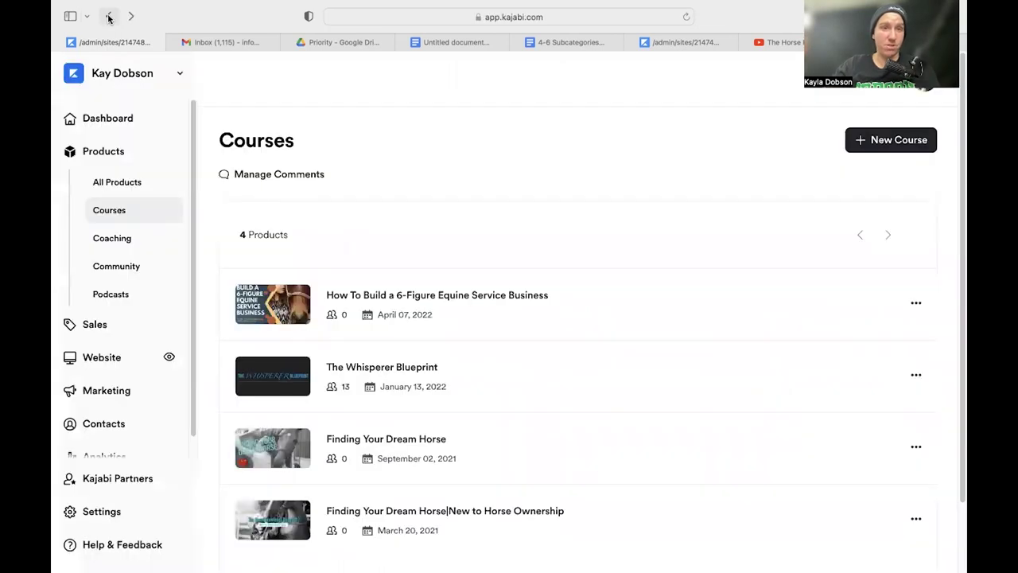
Step: Start a new coaching program from the Coaching section, review its Single session and Package options, and leave the setup
left_click(113, 243)
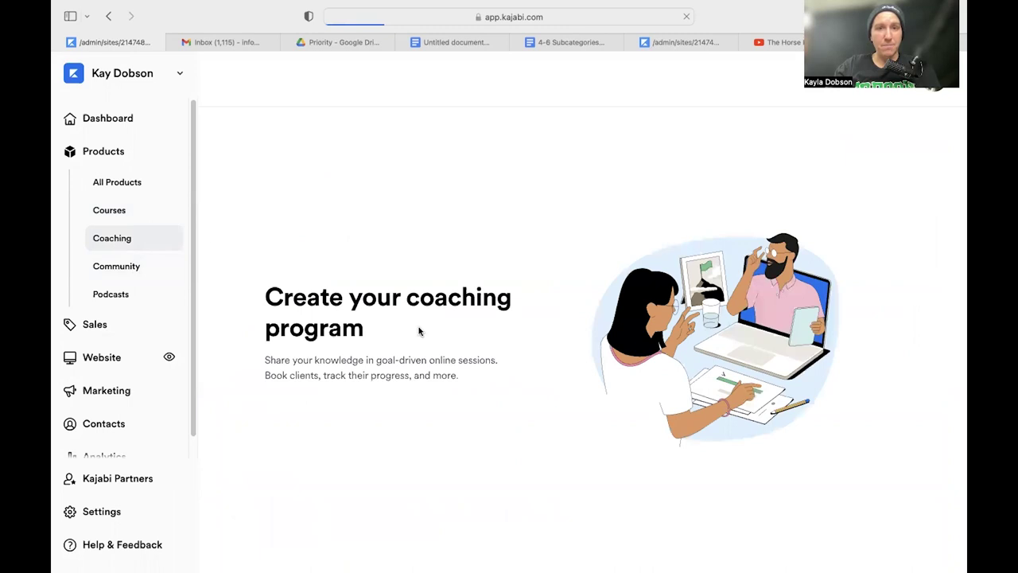
left_click(309, 404)
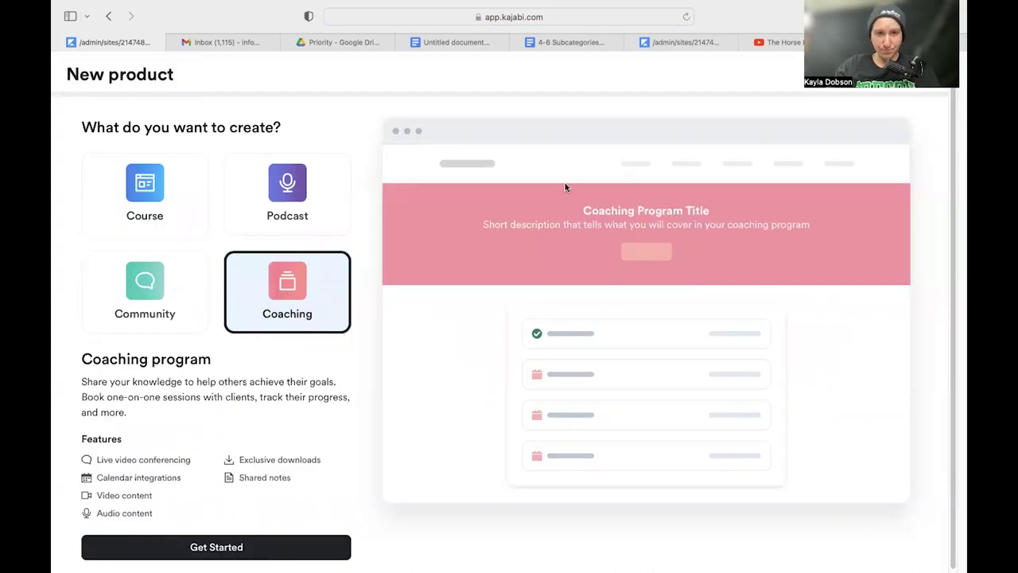
scroll(243, 431, "down", 1)
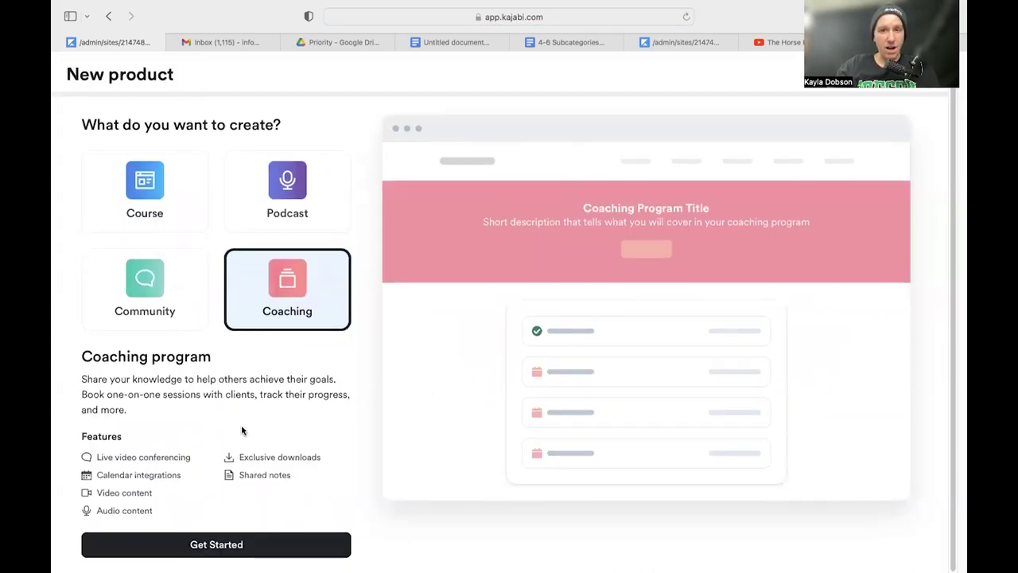
left_click(216, 544)
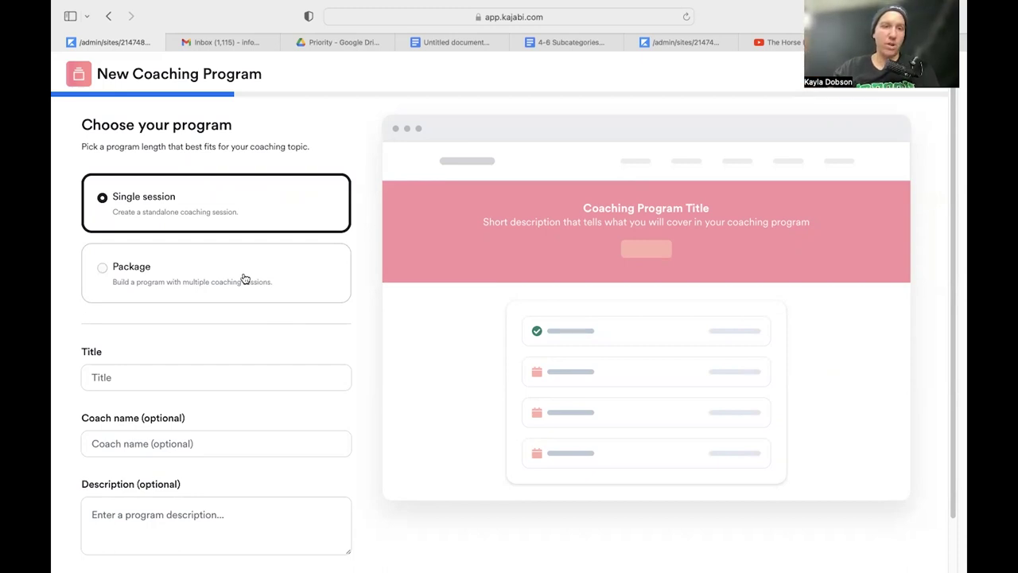
scroll(245, 278, "down", 1)
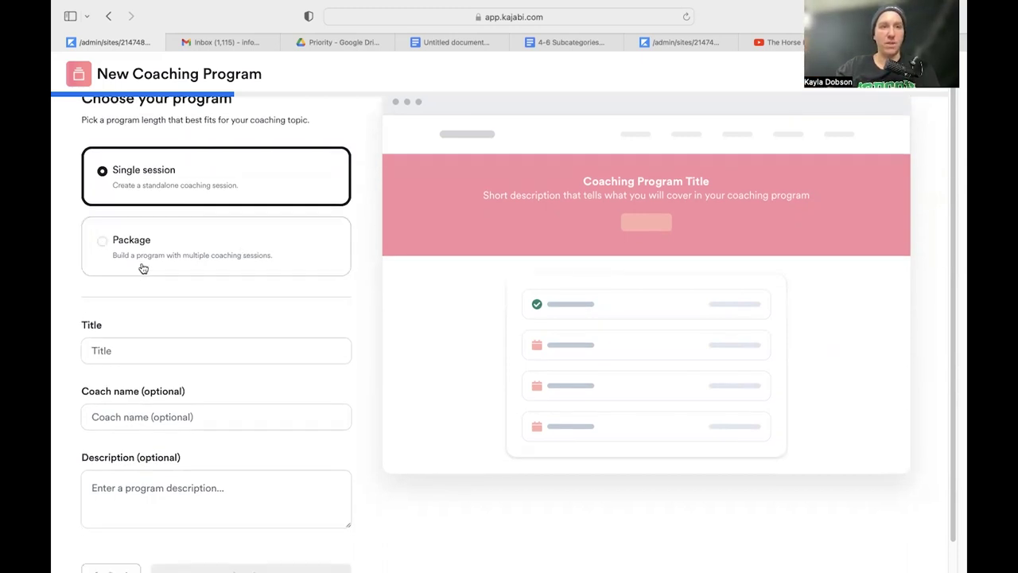
scroll(267, 254, "up", 1)
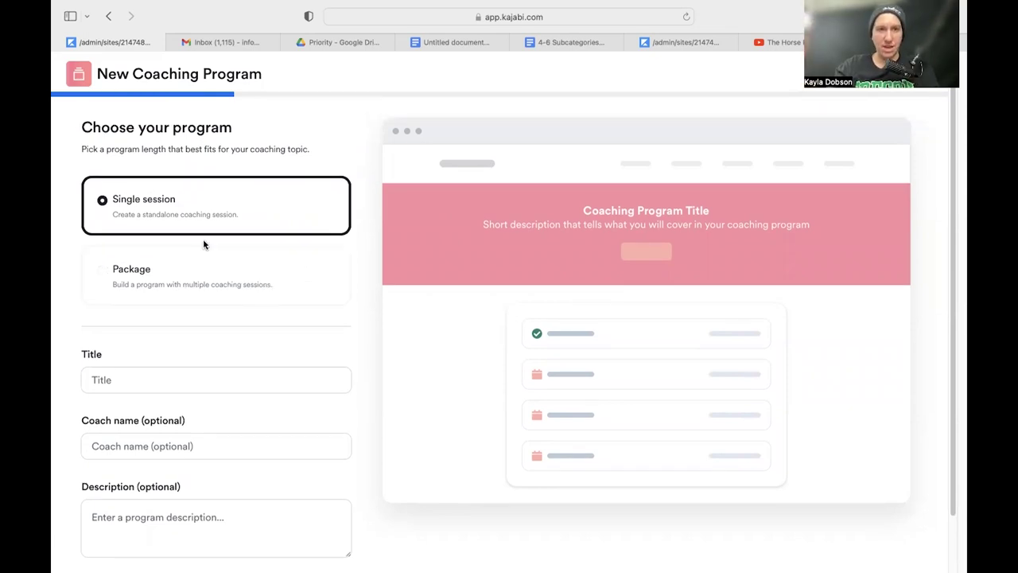
left_click(109, 16)
Step: Open the Community section, view the features offered for a new community product, and go back
left_click(124, 272)
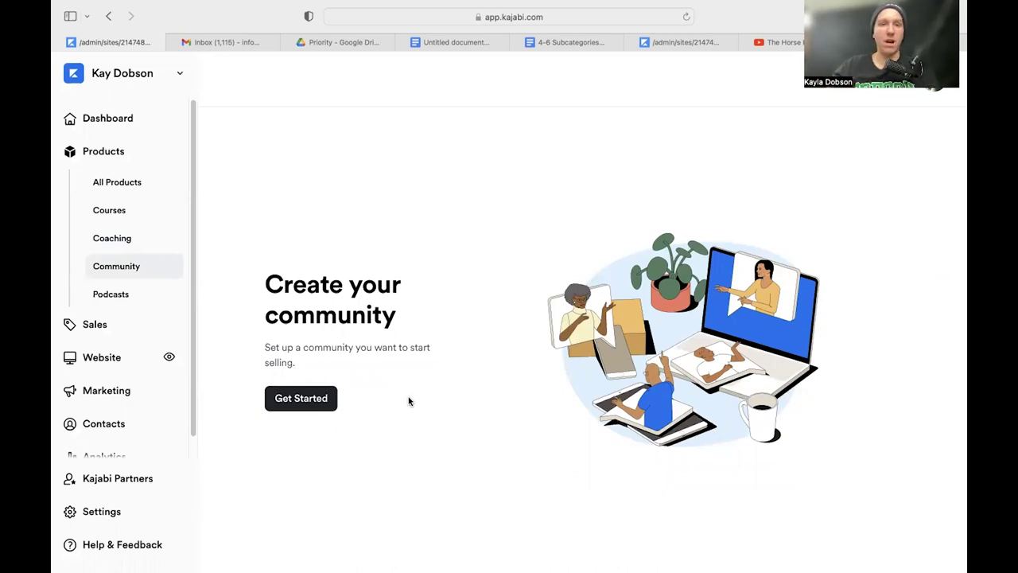
left_click(306, 400)
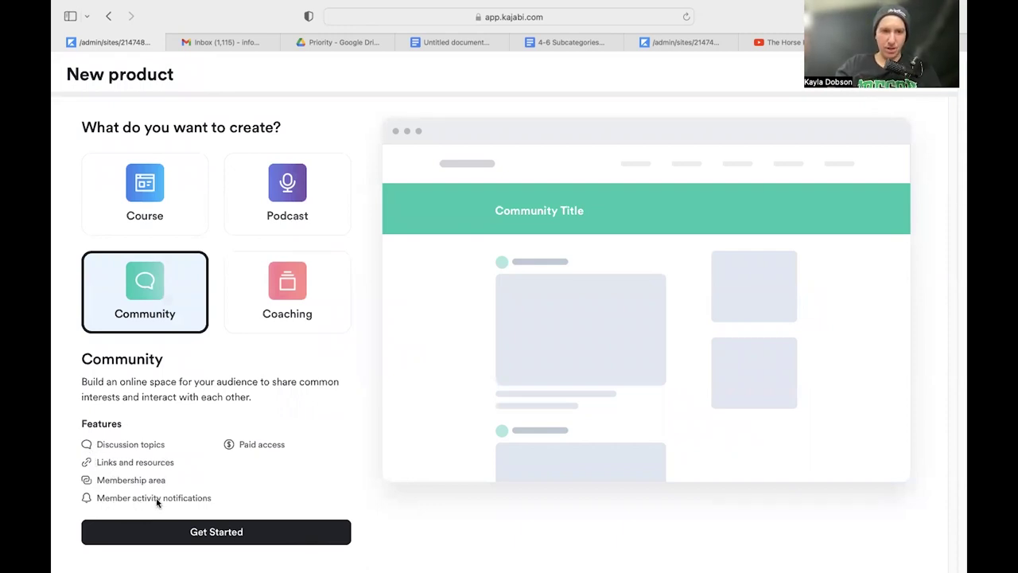
left_click(109, 17)
Step: Start a new podcast from the Podcasts section, view its create and import options, and leave the setup
left_click(125, 301)
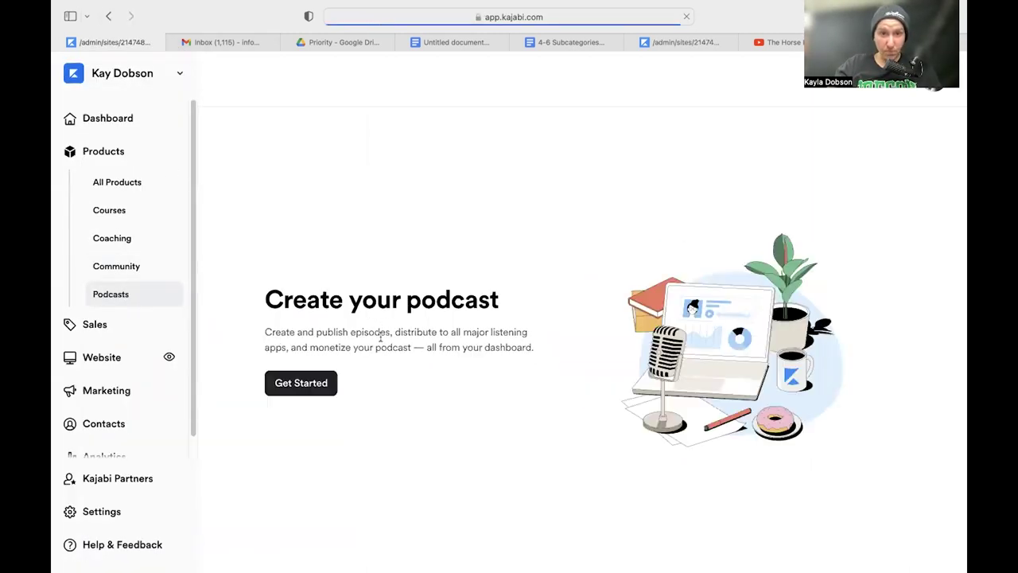
left_click(303, 389)
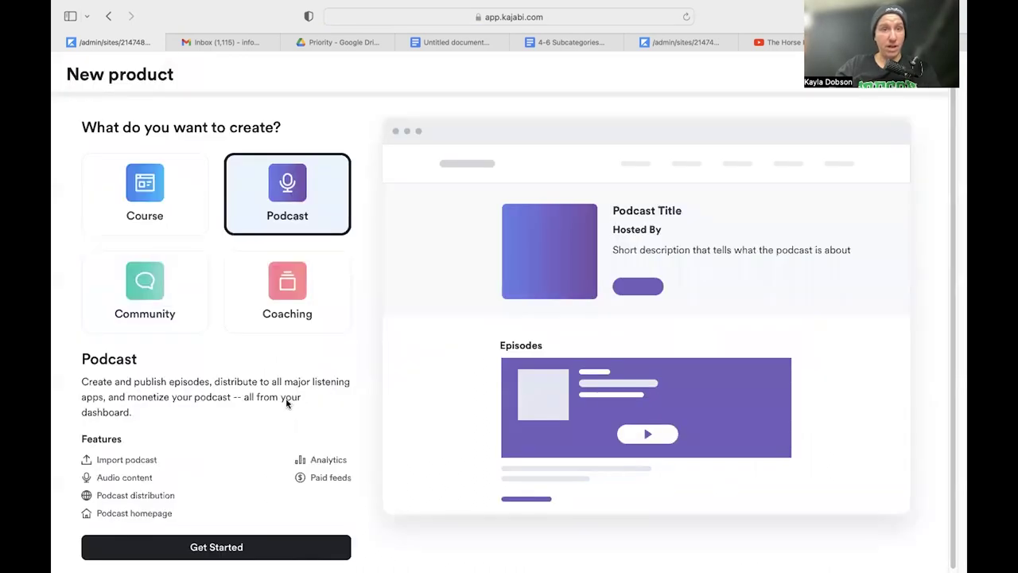
left_click(239, 549)
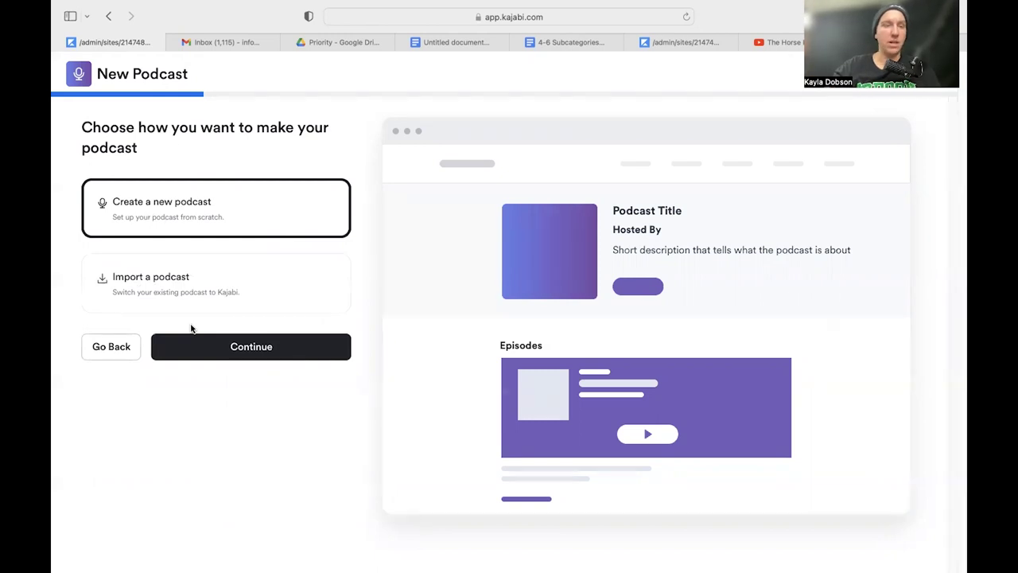
left_click(108, 16)
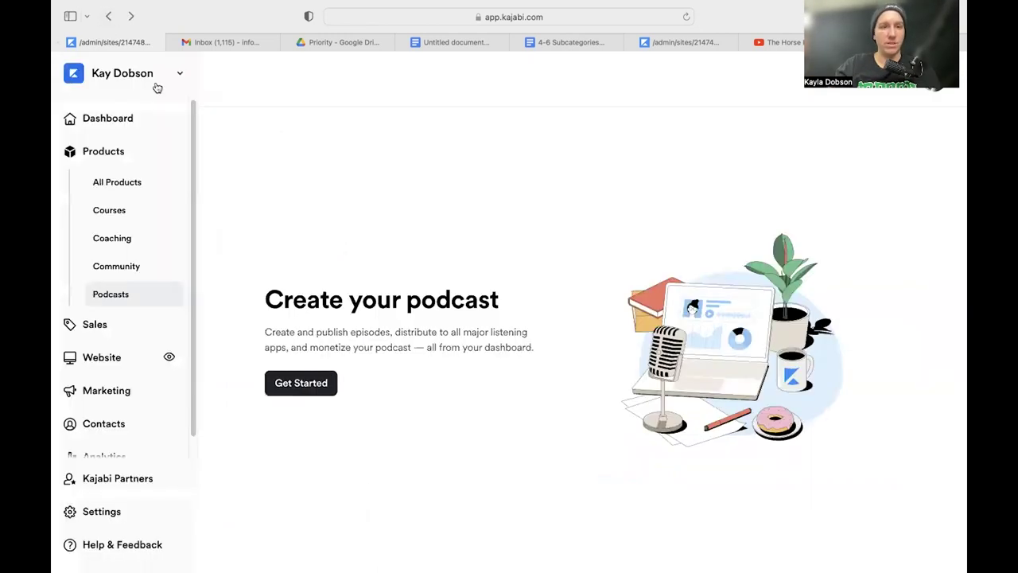
Step: Review the published offers and revenue figures under Sales, and open the Coupons page
left_click(117, 325)
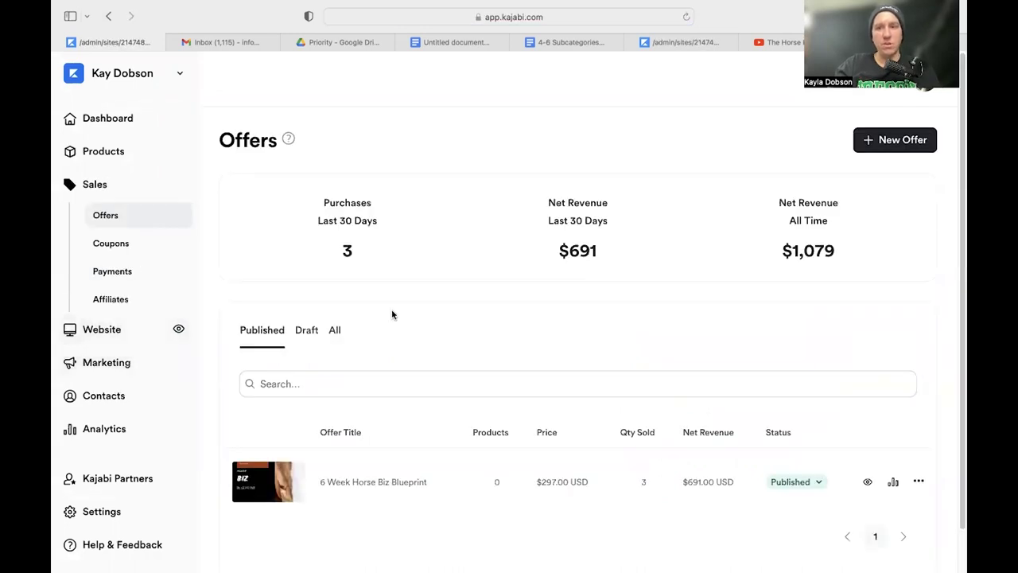
scroll(390, 314, "down", 2)
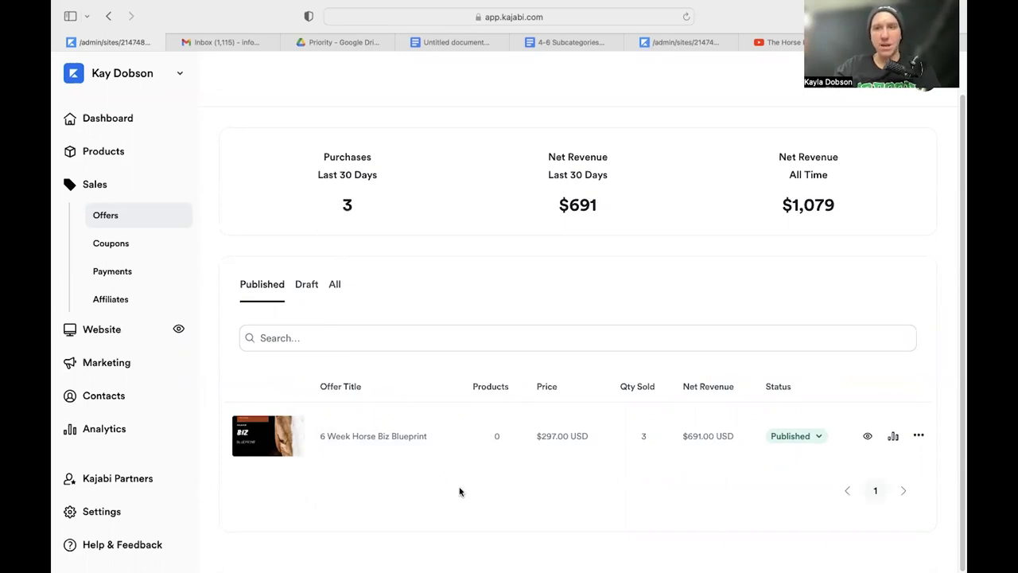
scroll(459, 490, "up", 1)
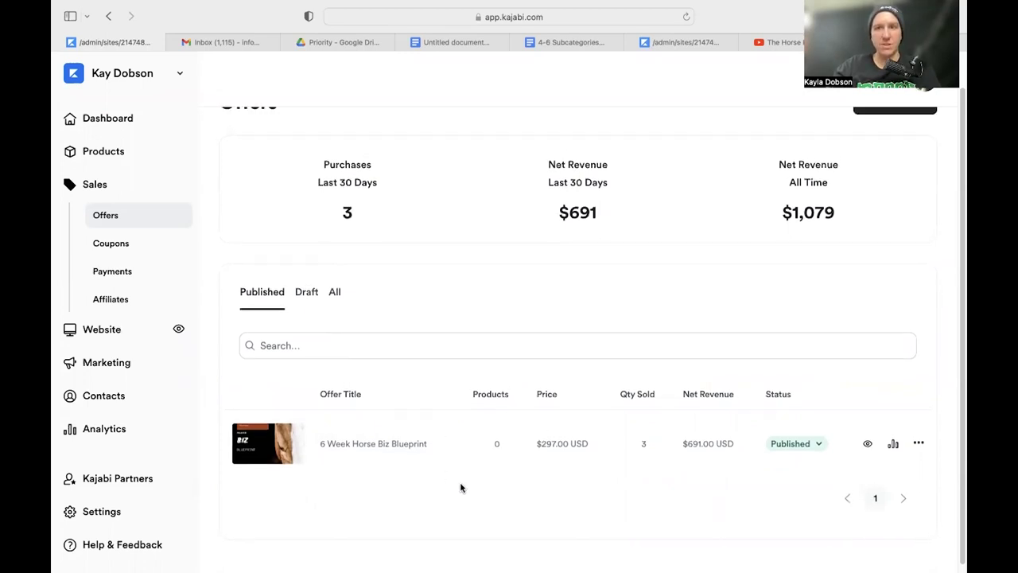
scroll(716, 261, "up", 1)
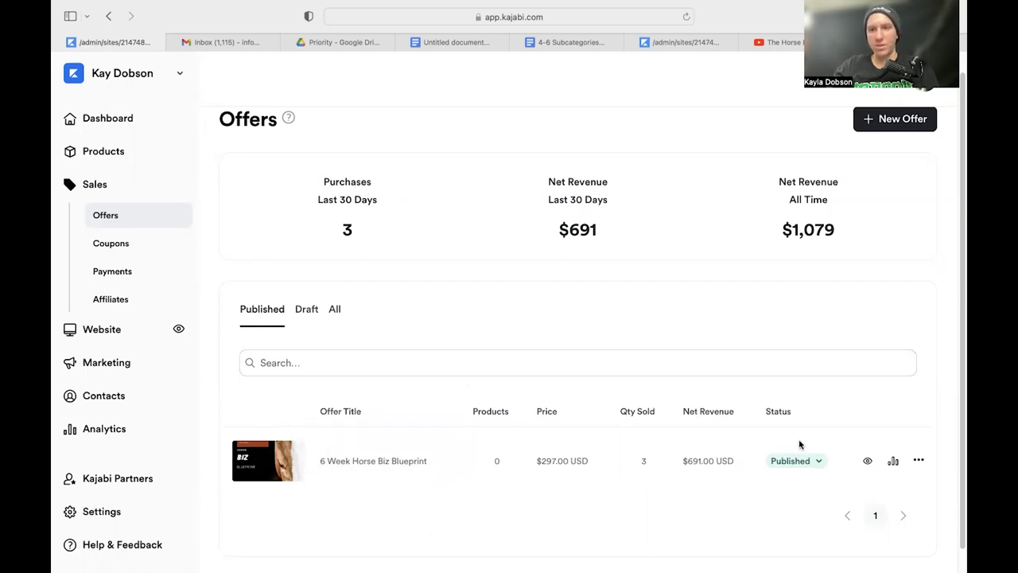
left_click(116, 249)
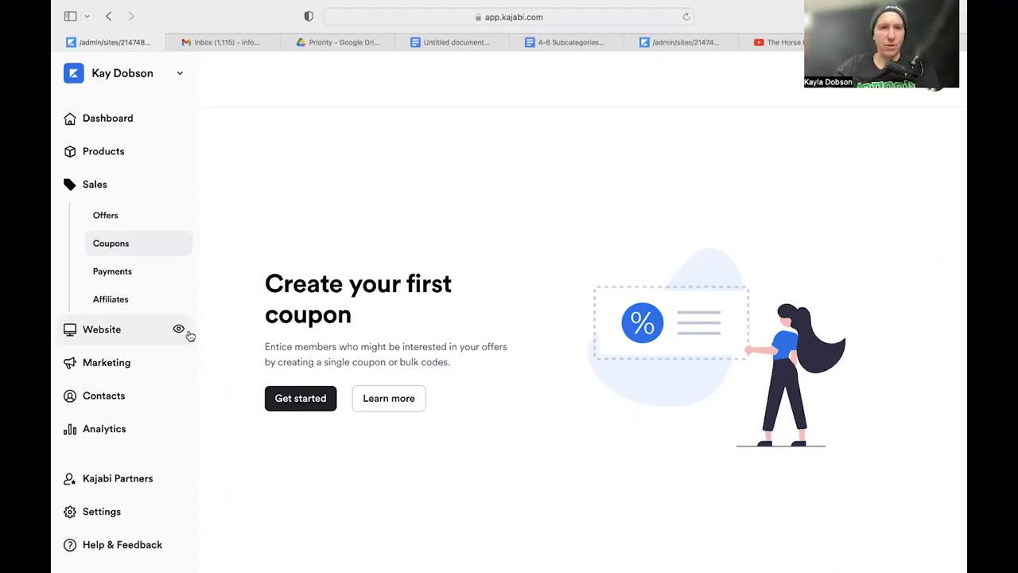
Step: Review the transaction chart and recent transactions in Payments after dismissing the tip, and open the Affiliates page
left_click(121, 272)
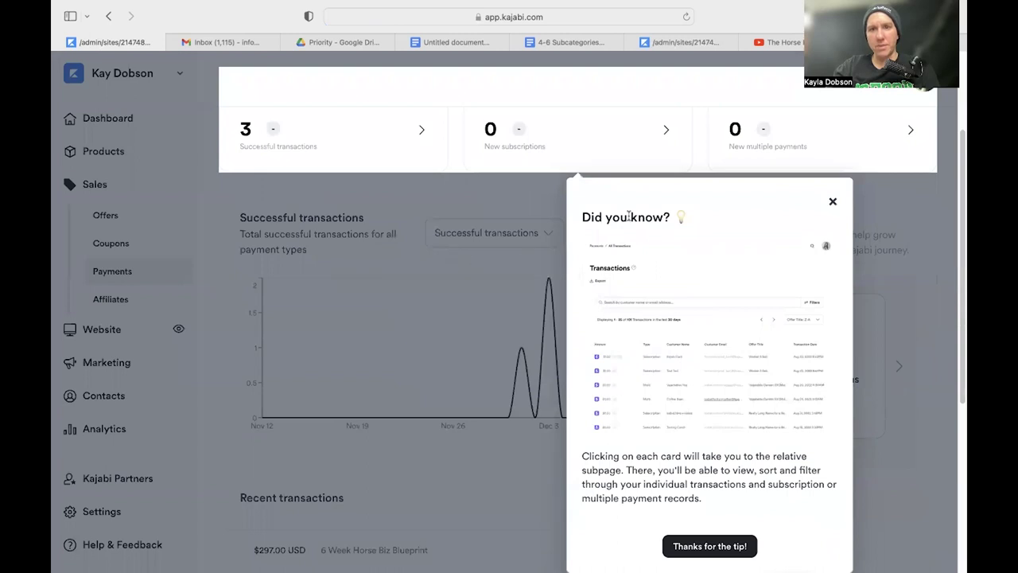
left_click(733, 541)
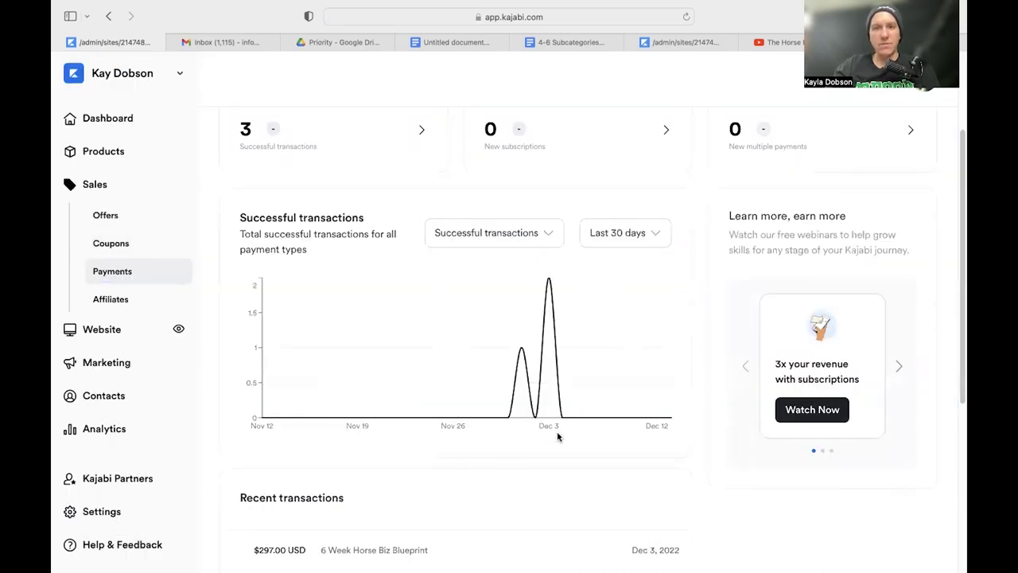
scroll(557, 436, "down", 5)
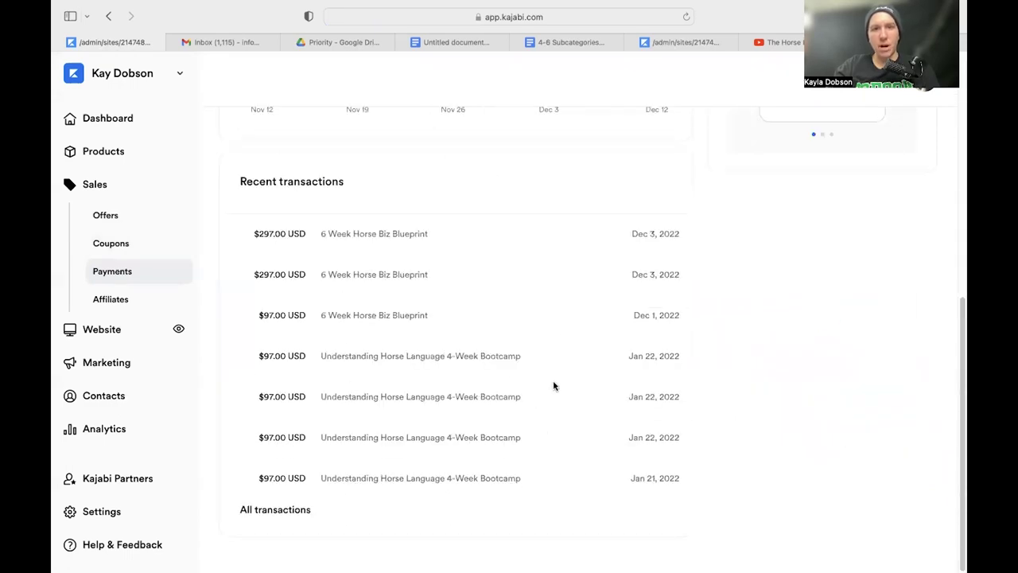
scroll(553, 387, "up", 7)
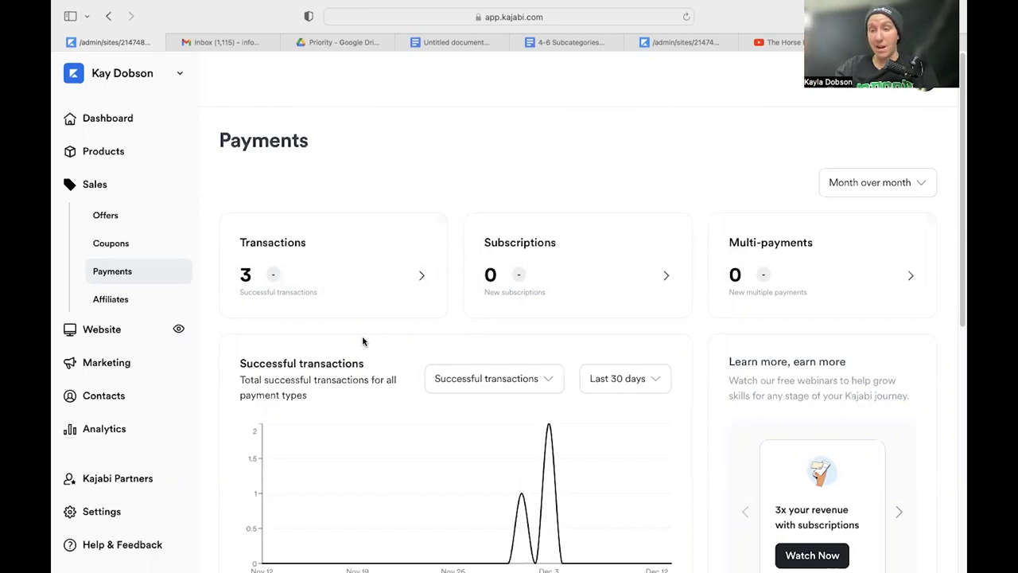
scroll(307, 330, "down", 5)
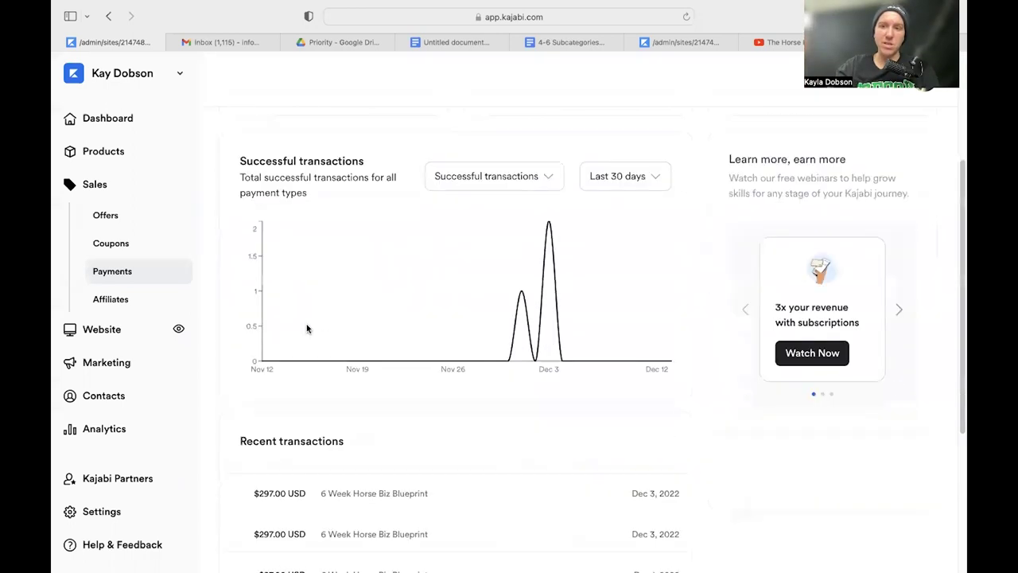
scroll(404, 359, "up", 5)
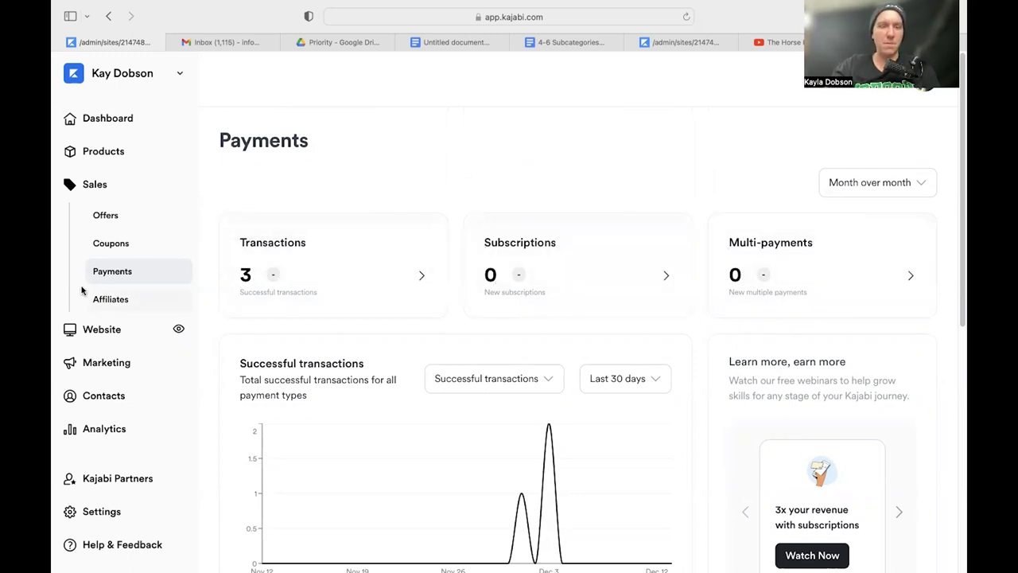
left_click(111, 303)
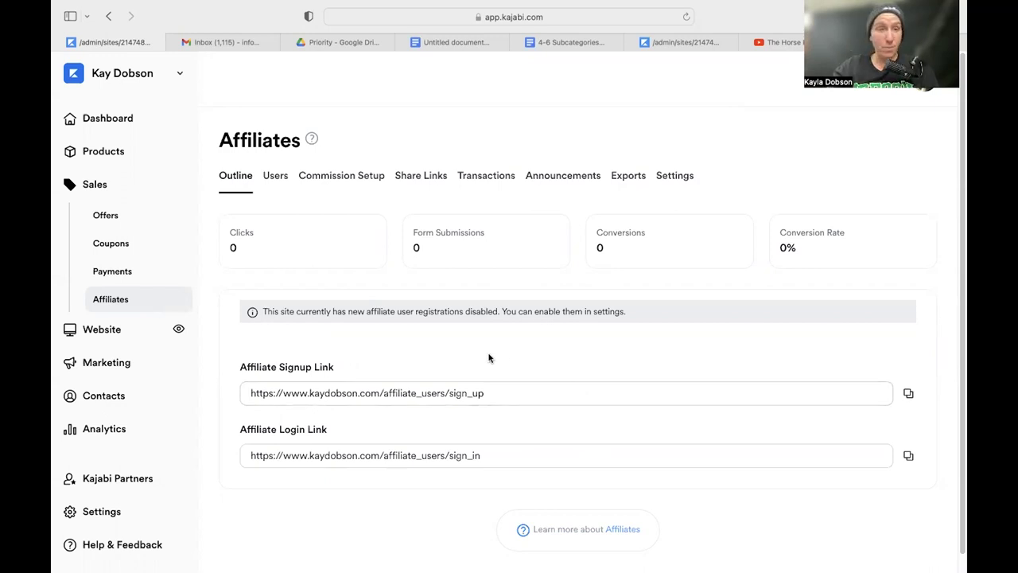
Step: Open the website's Design page and examine the live home page preview and the saved templates
left_click(114, 338)
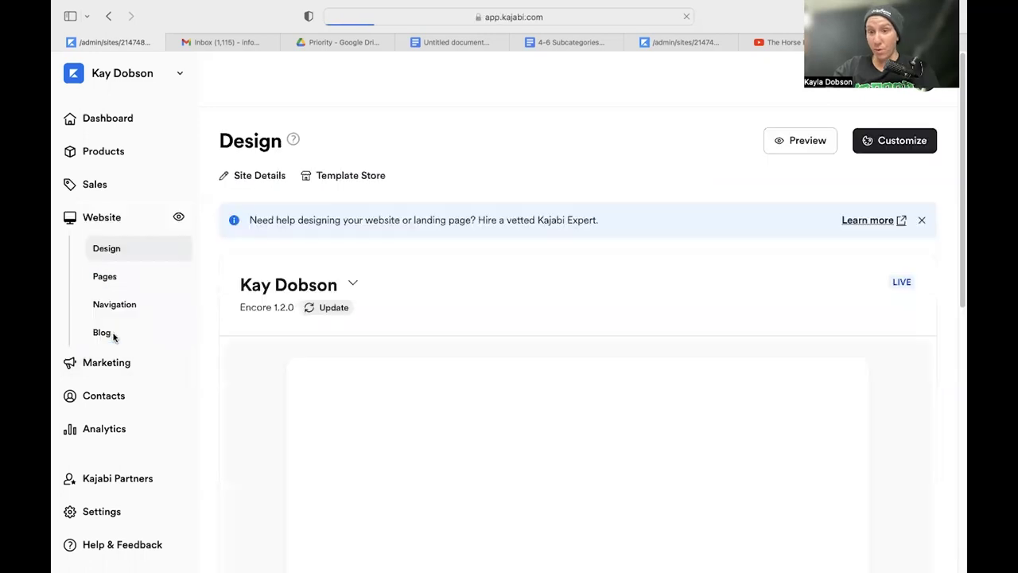
scroll(451, 253, "down", 5)
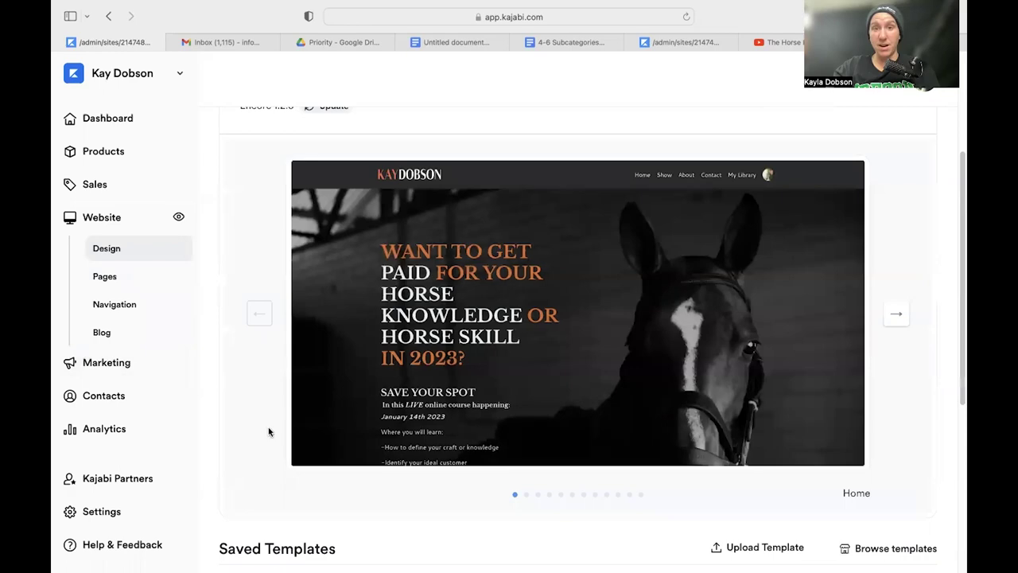
mouse_move(517, 489)
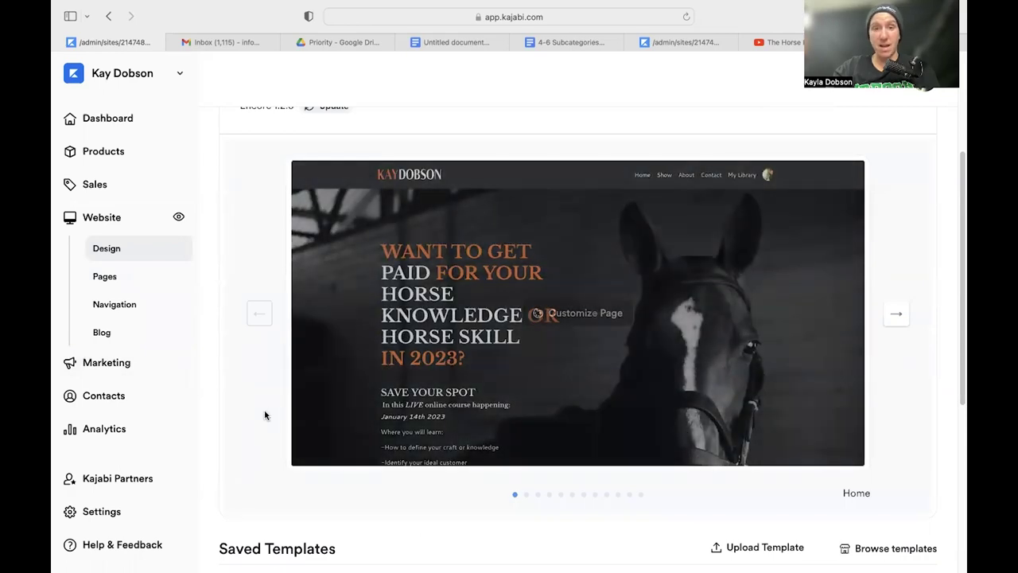
scroll(544, 369, "down", 2)
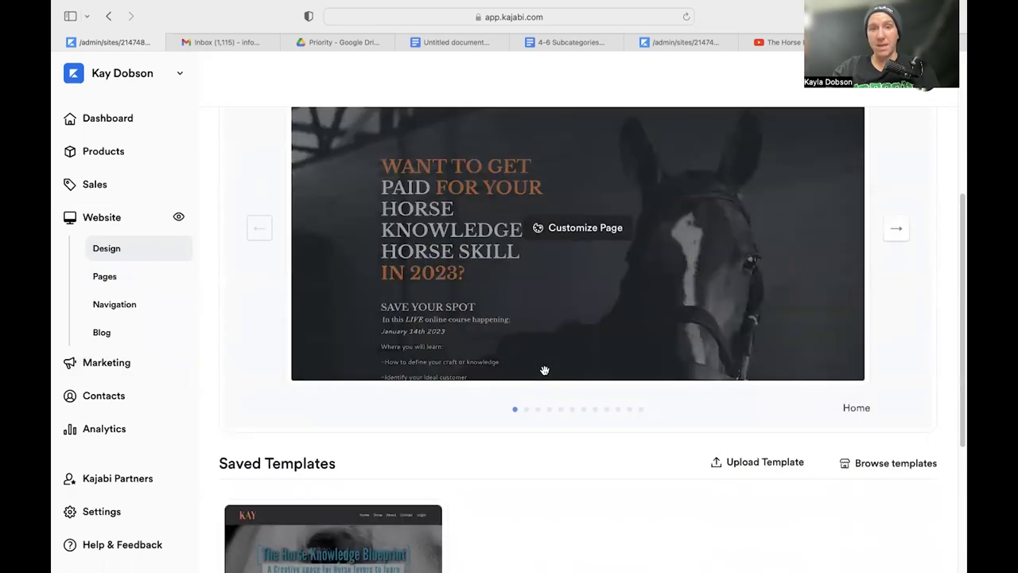
Step: Open the Template Store from the website's Design page and browse the free website templates
scroll(544, 369, "up", 2)
scroll(514, 282, "up", 5)
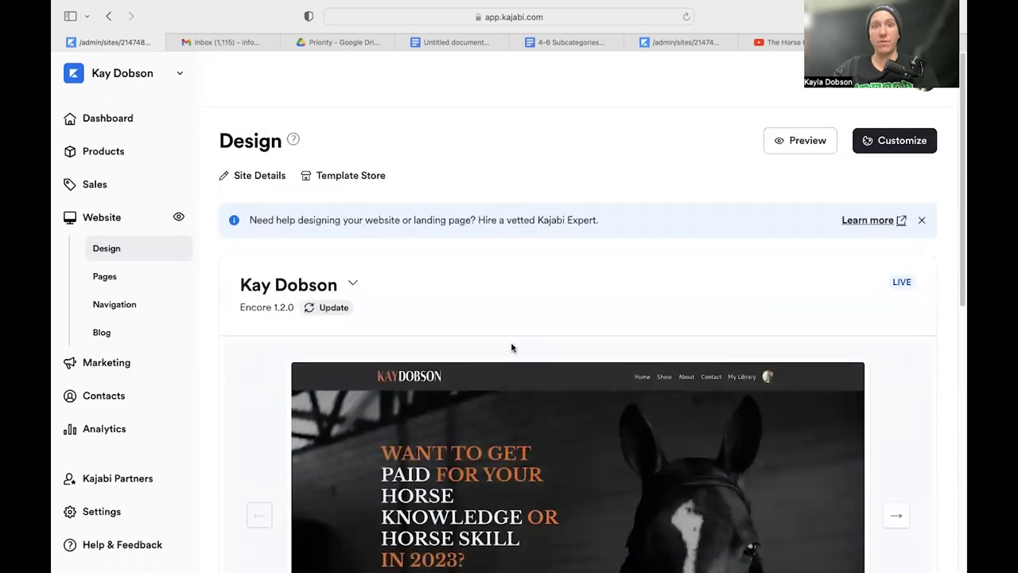
left_click(343, 181)
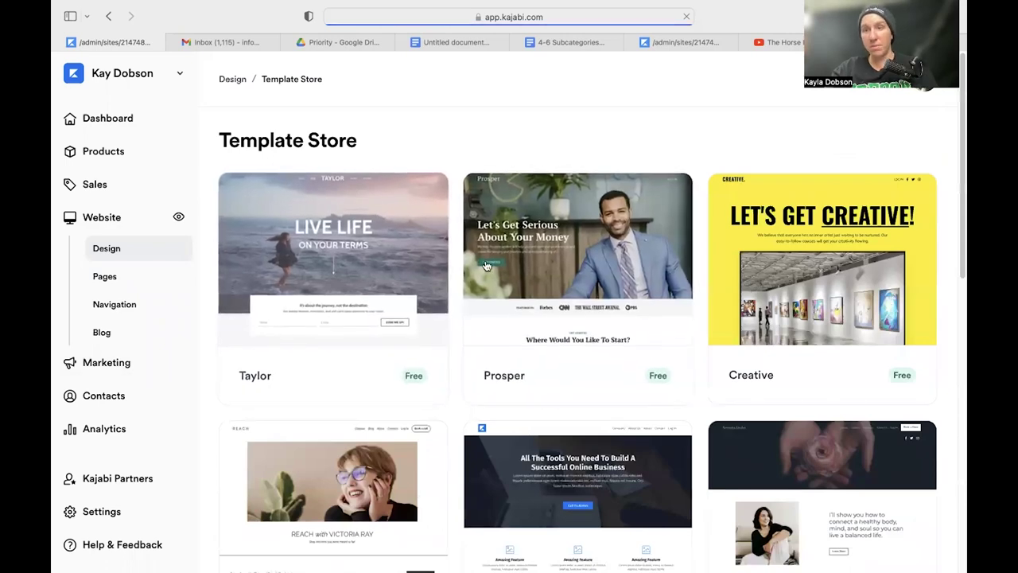
scroll(517, 265, "down", 3)
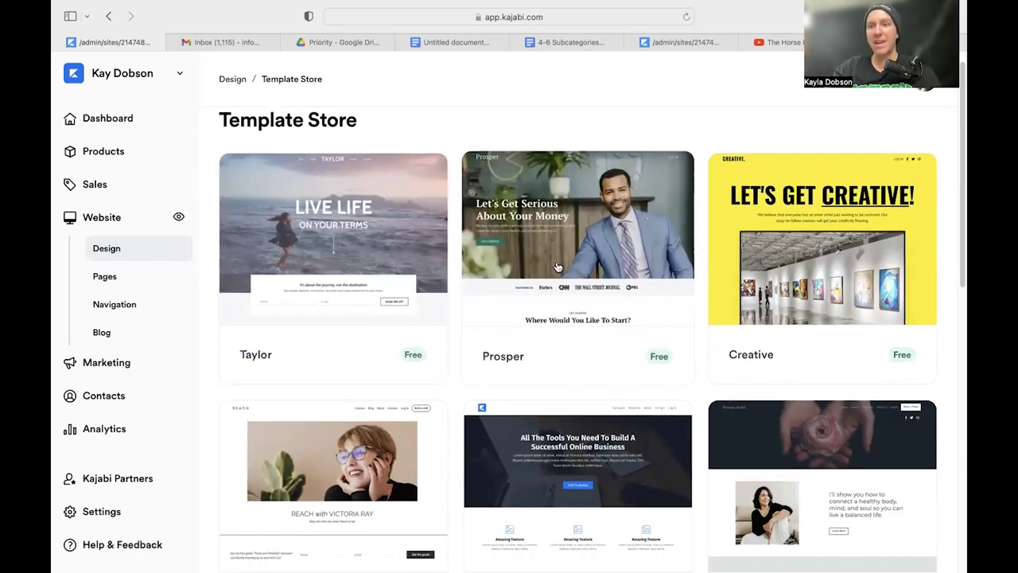
scroll(625, 299, "down", 8)
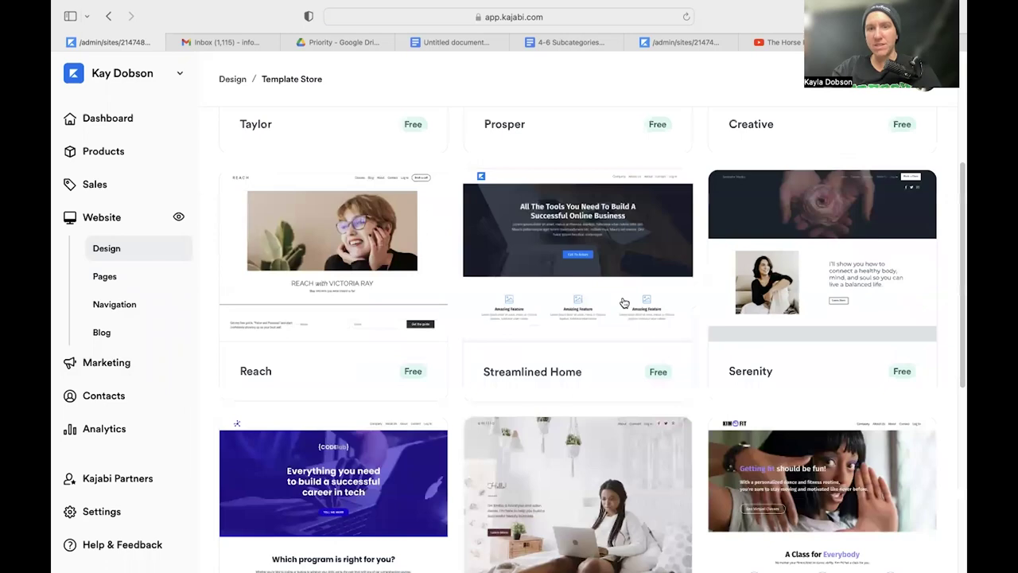
scroll(624, 302, "down", 6)
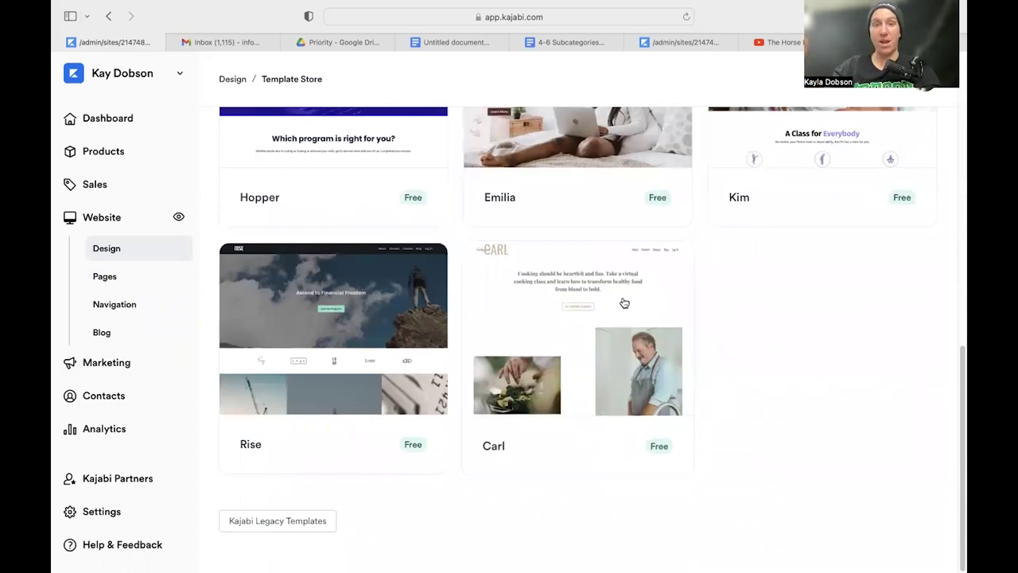
scroll(509, 362, "up", 8)
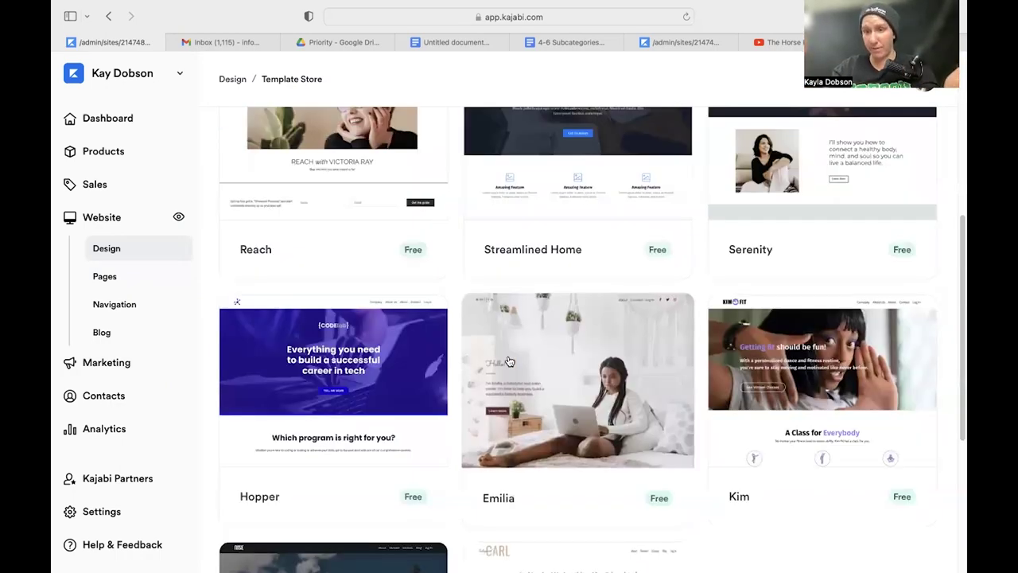
scroll(509, 362, "up", 10)
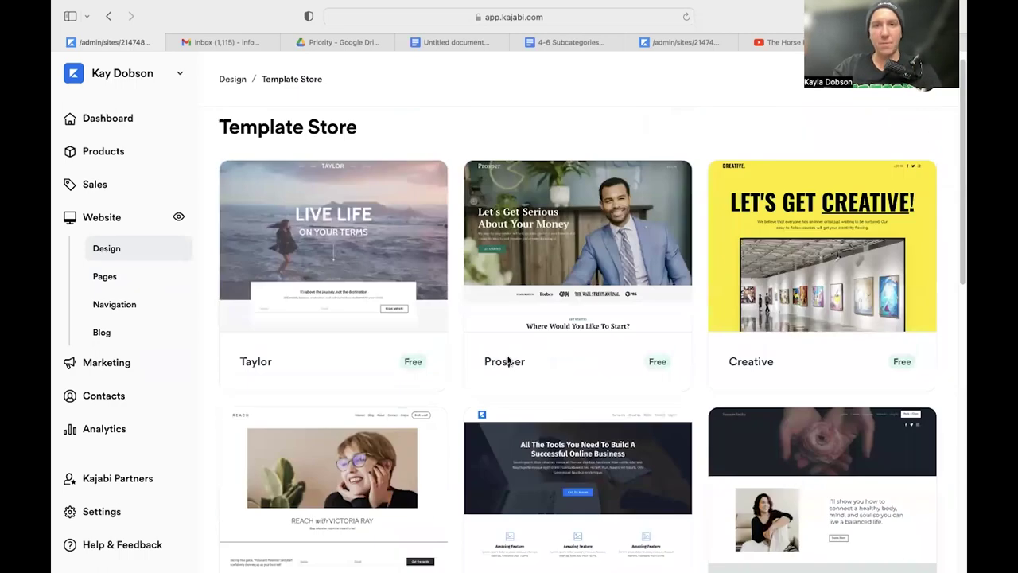
Step: Open the website's Pages section and review the list of website pages
left_click(120, 281)
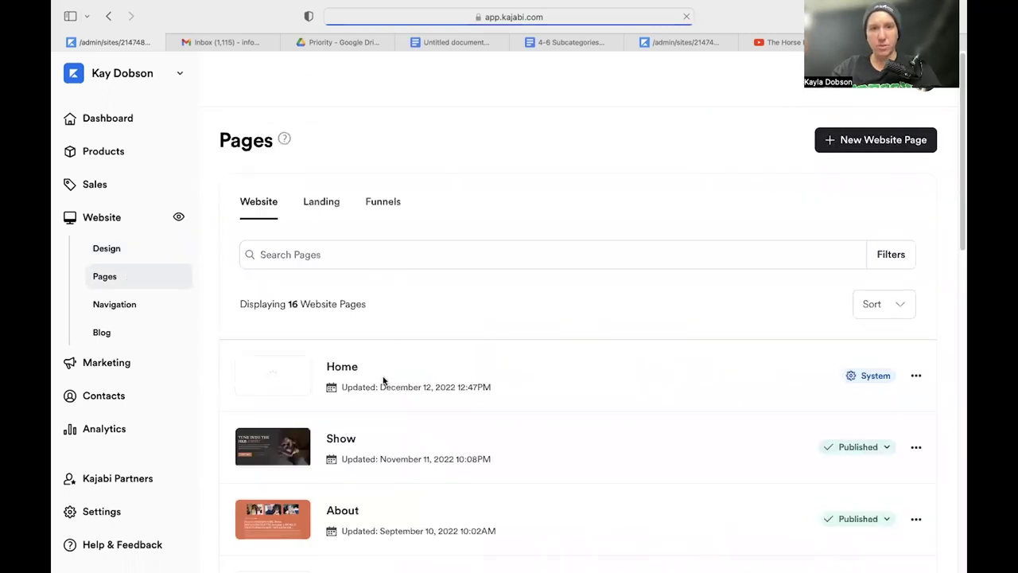
scroll(404, 390, "down", 5)
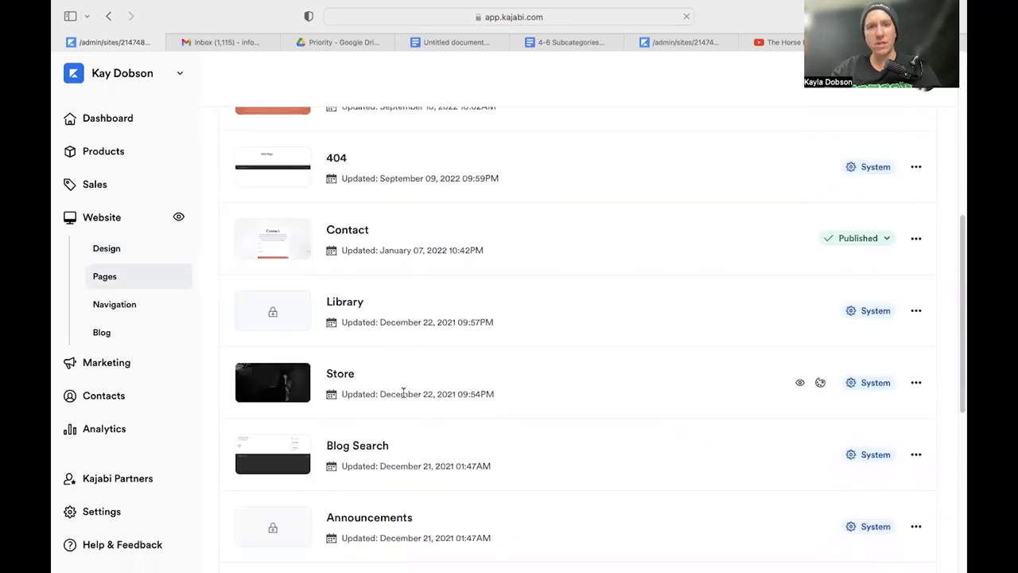
scroll(402, 391, "down", 5)
scroll(418, 402, "up", 10)
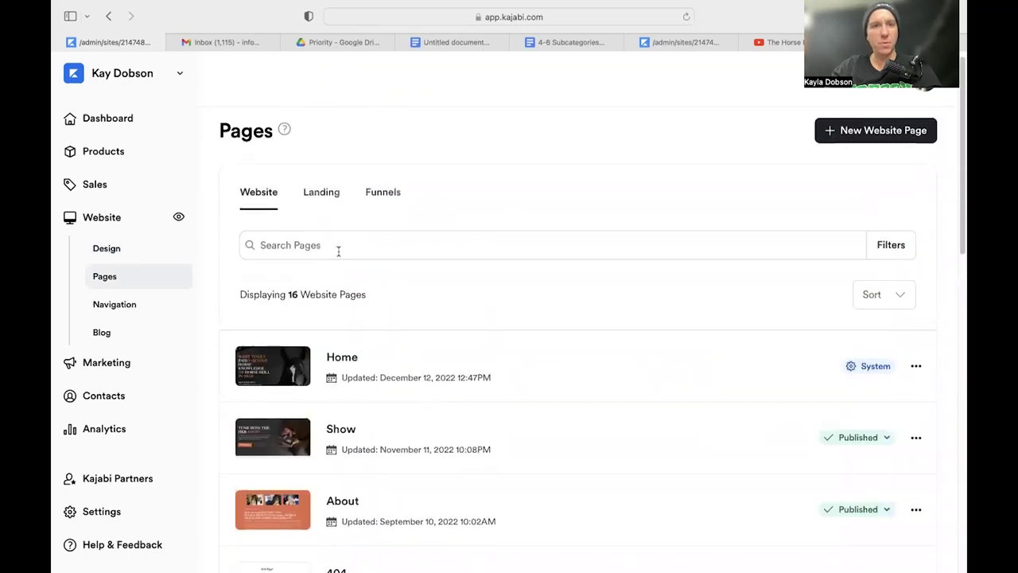
Step: Review the list of landing pages and show the Funnels view of the Pages section
left_click(334, 192)
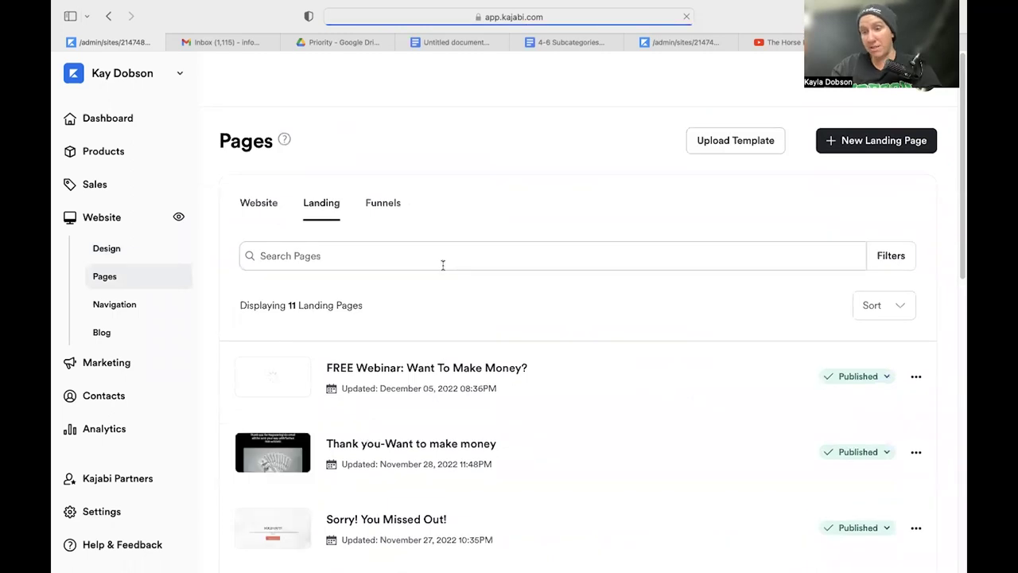
scroll(471, 309, "down", 1)
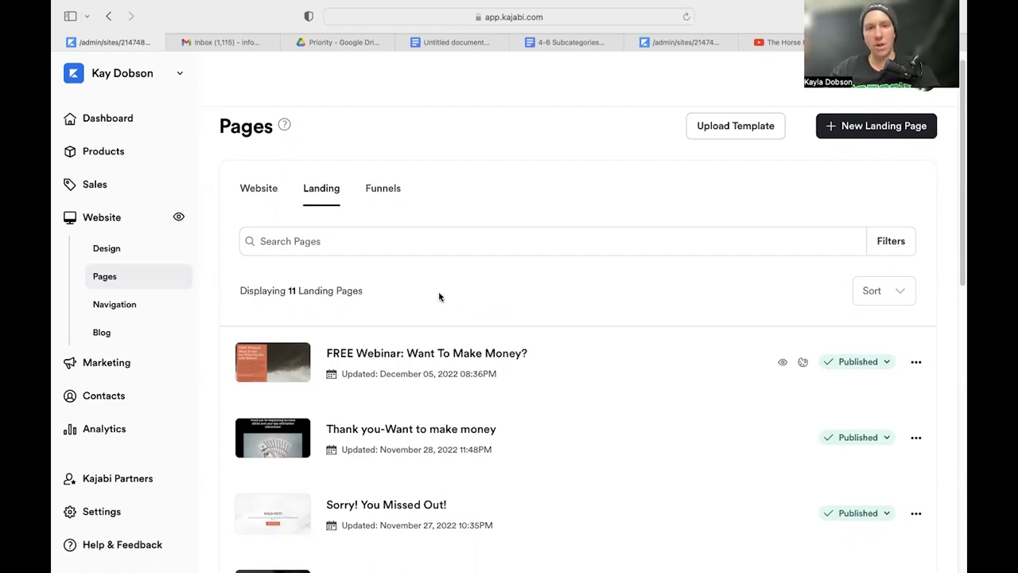
scroll(394, 407, "down", 10)
scroll(396, 407, "up", 10)
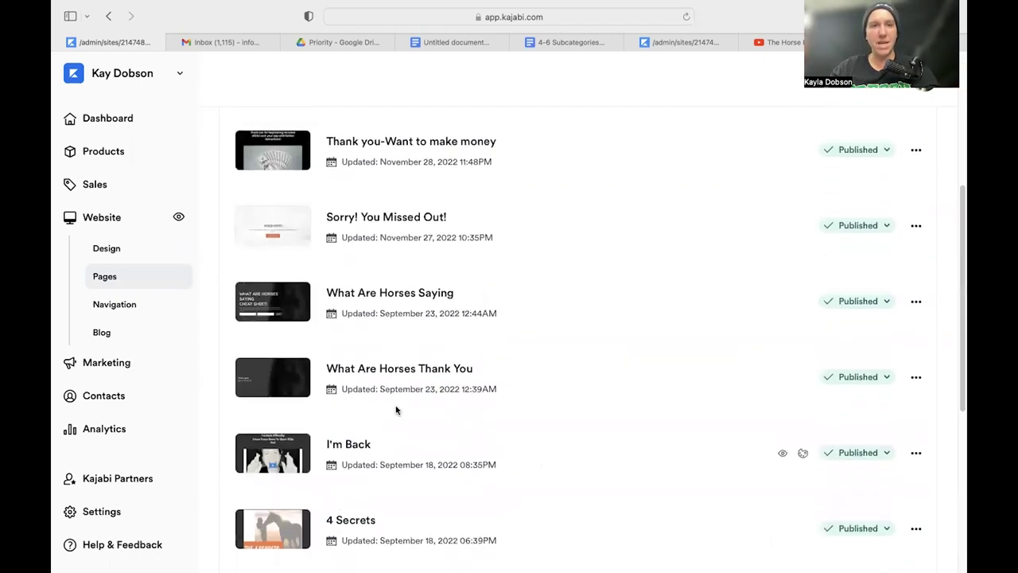
left_click(393, 204)
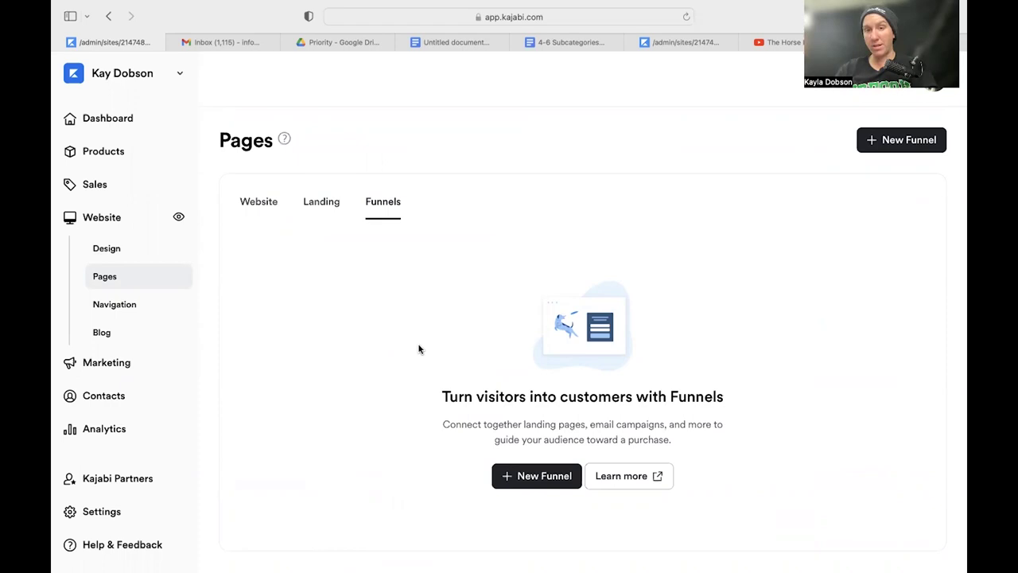
Step: Review the default navigation menus, including Main Menu, Footer and Member Menu, and open the Blog page
left_click(117, 311)
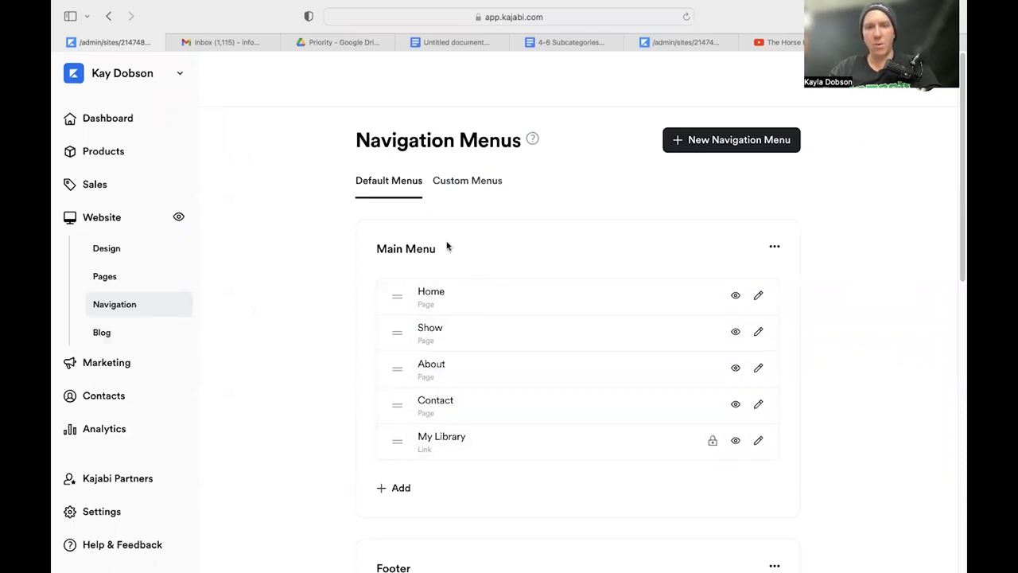
scroll(452, 286, "down", 5)
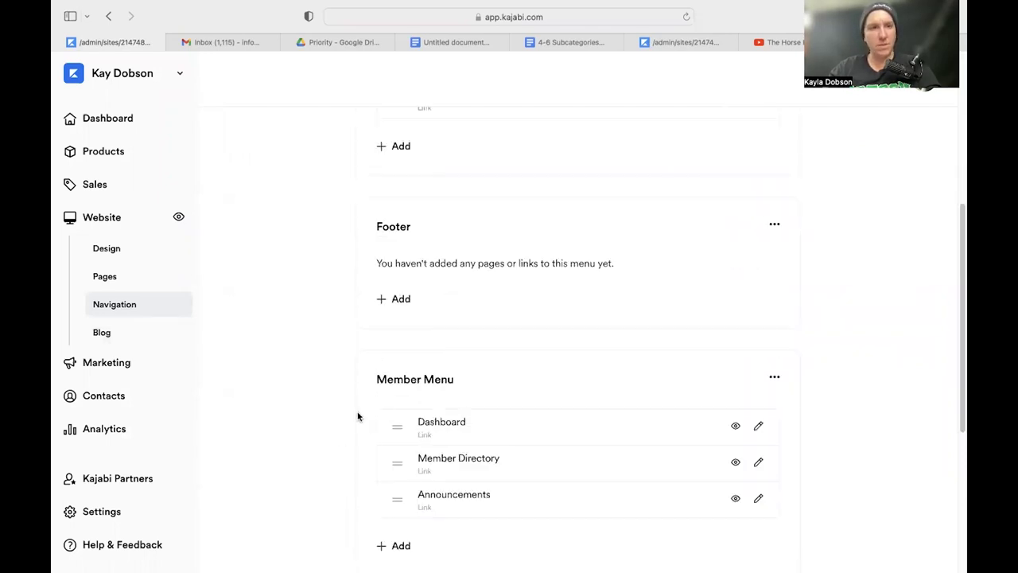
scroll(357, 416, "down", 2)
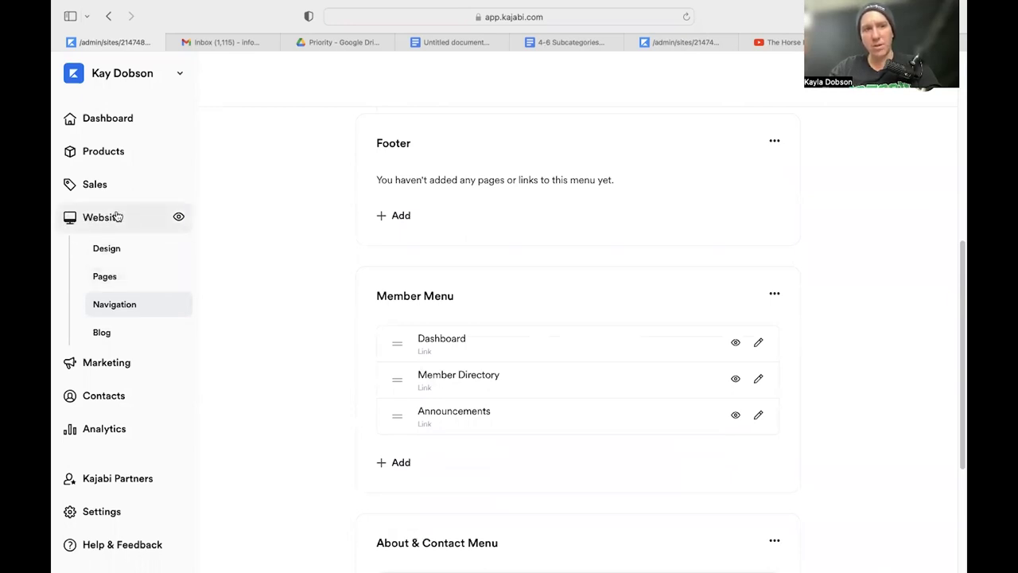
left_click(117, 336)
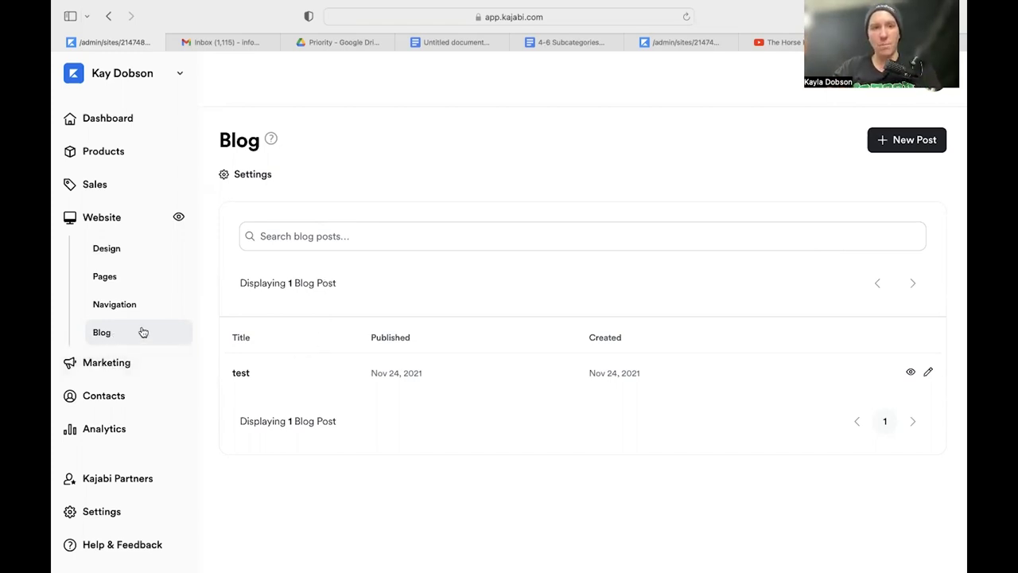
Step: Open Email Campaigns under Marketing and examine the sends, opened, clicked and unsubscribed figures of the past campaigns
left_click(102, 369)
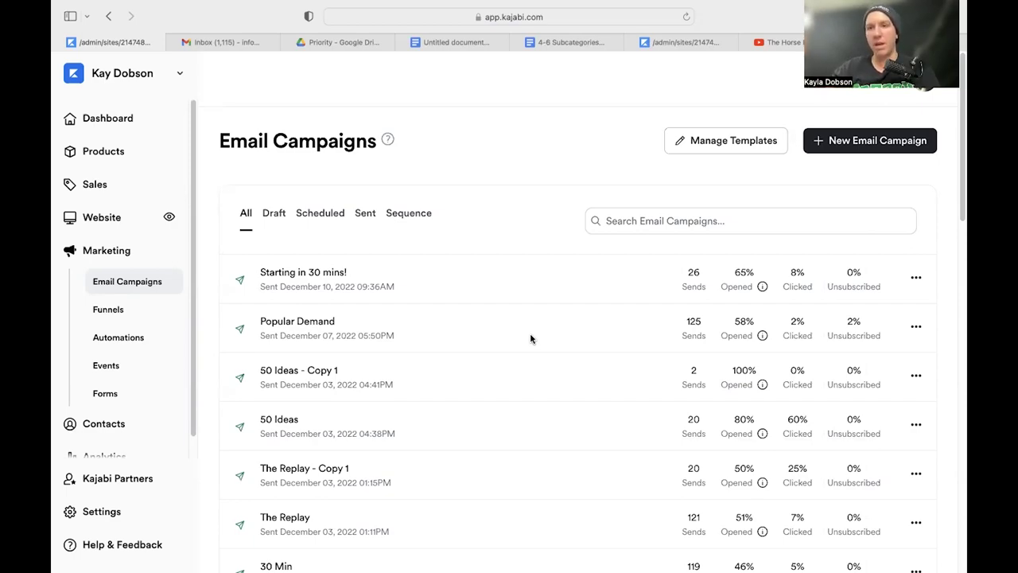
scroll(464, 332, "down", 5)
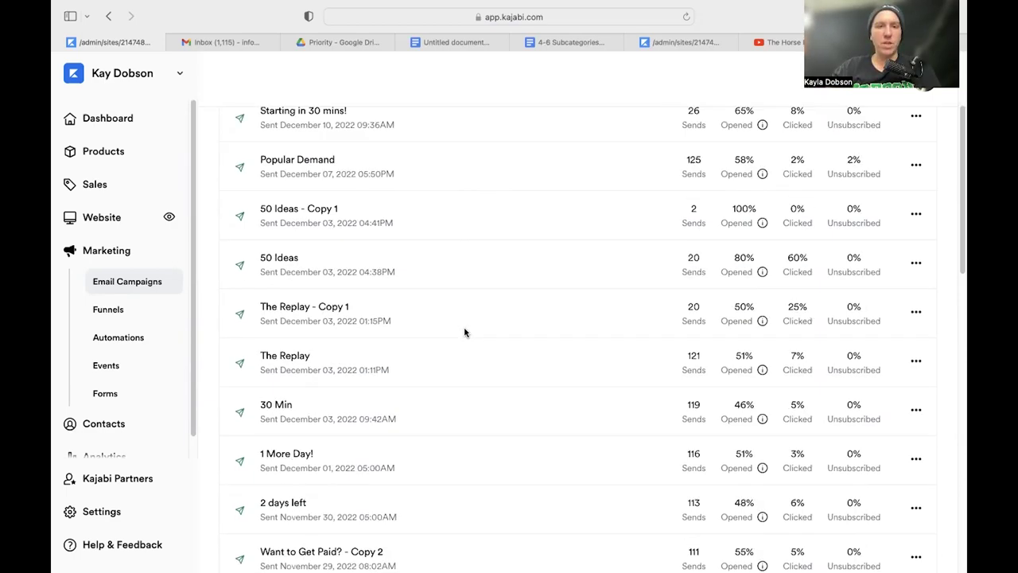
scroll(464, 333, "down", 5)
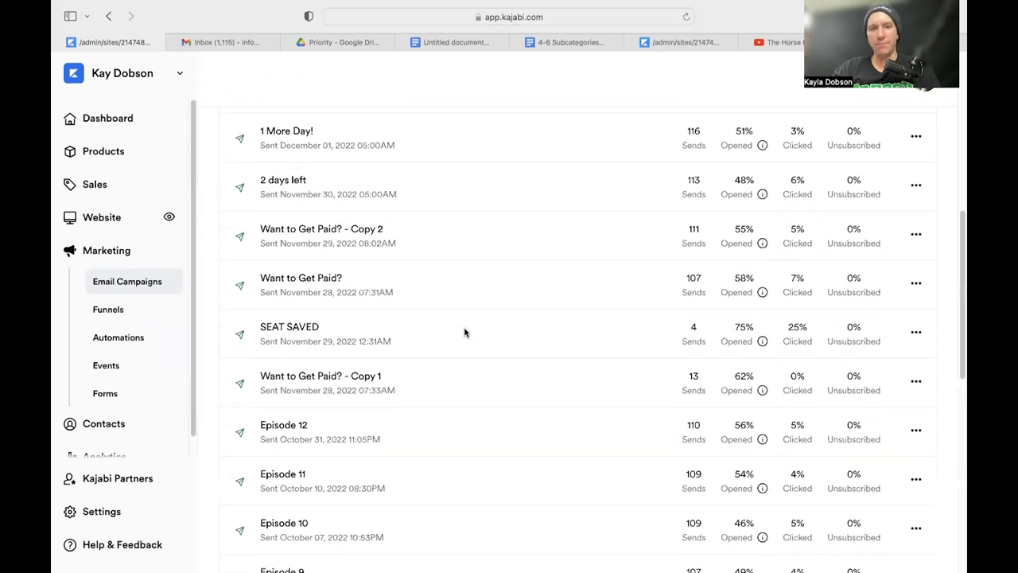
scroll(465, 332, "down", 4)
scroll(466, 333, "up", 2)
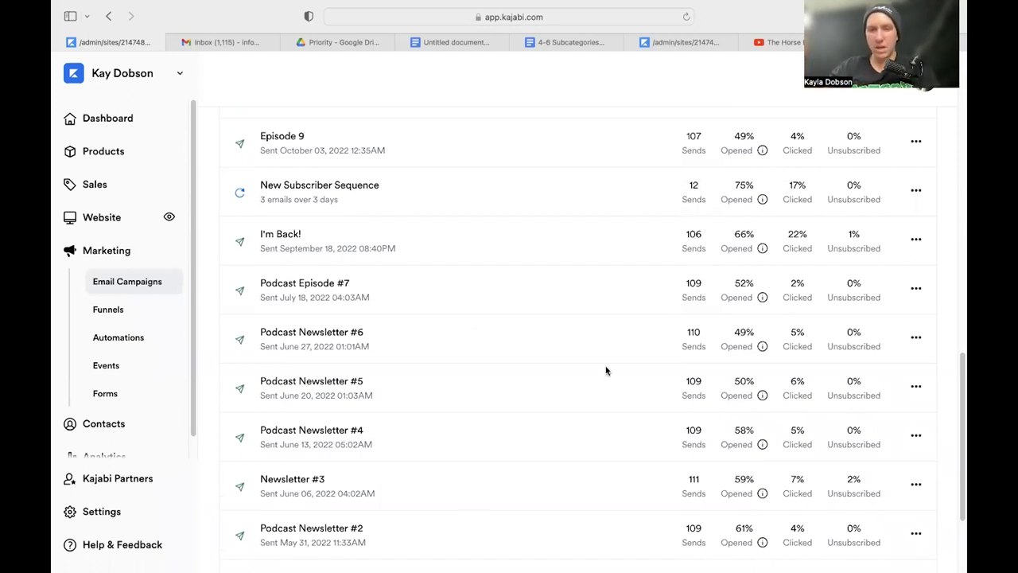
scroll(604, 373, "up", 1)
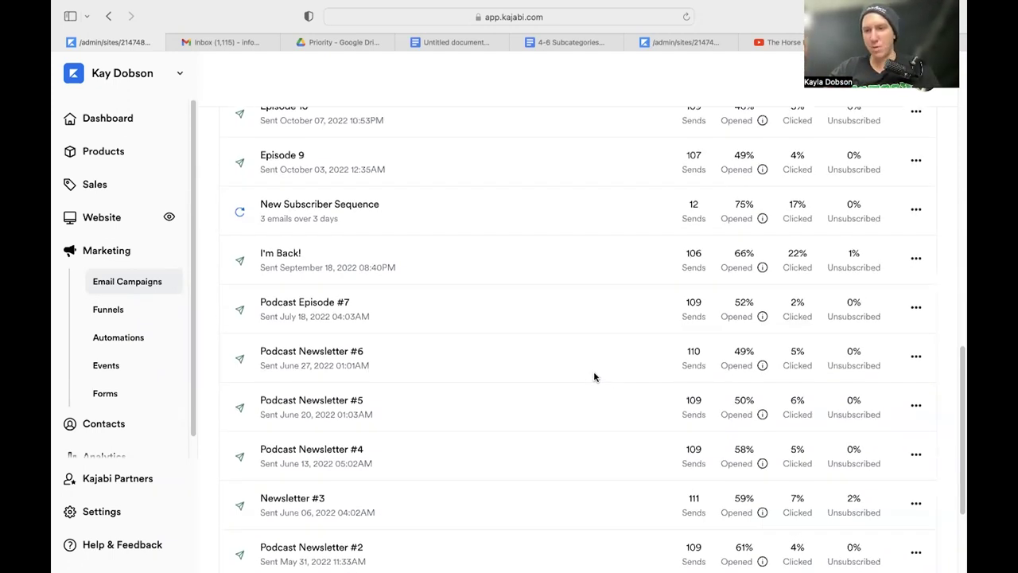
scroll(598, 379, "up", 1)
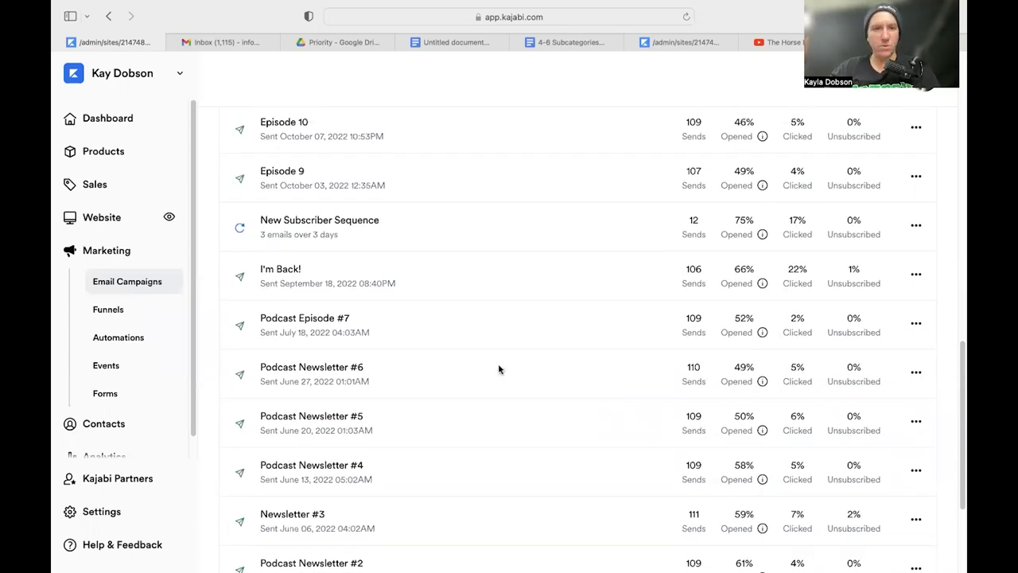
scroll(500, 369, "down", 5)
scroll(501, 369, "up", 5)
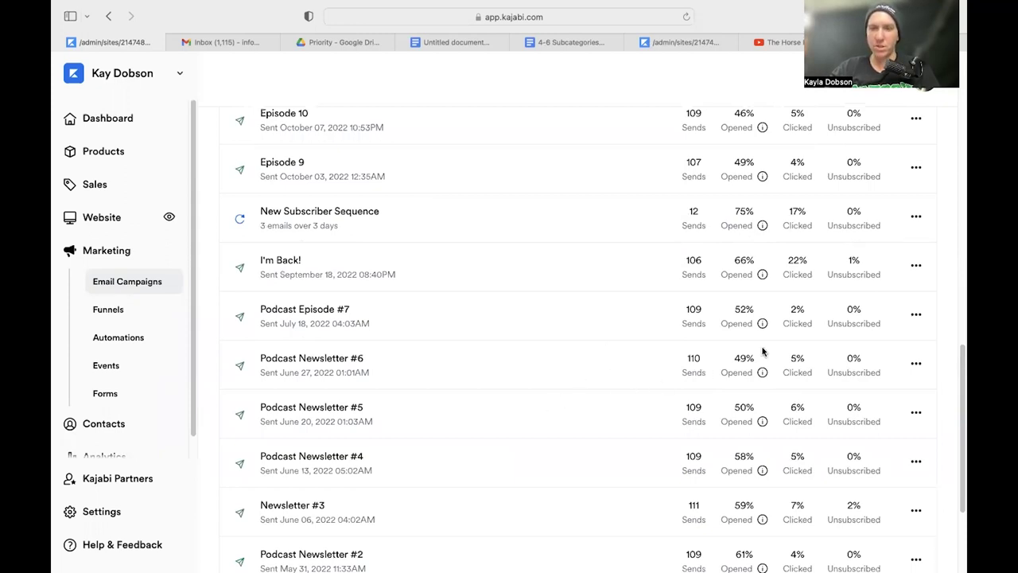
scroll(652, 353, "up", 6)
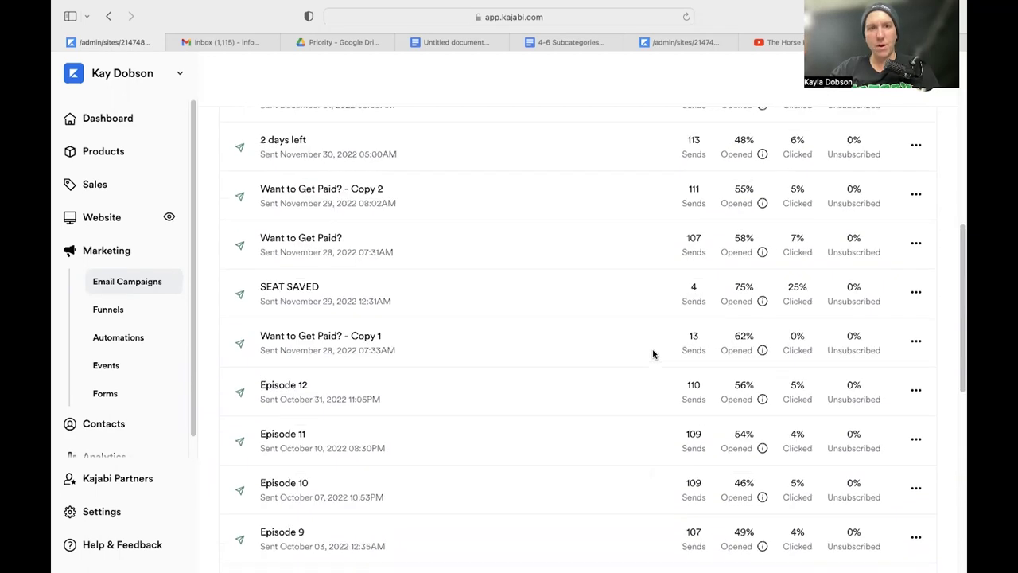
scroll(547, 374, "up", 3)
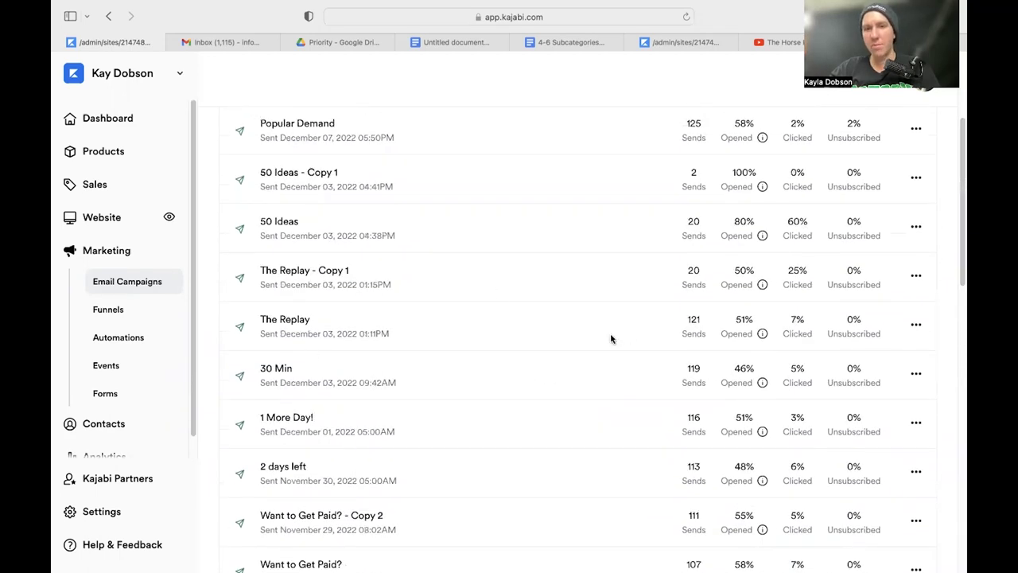
scroll(611, 338, "down", 1)
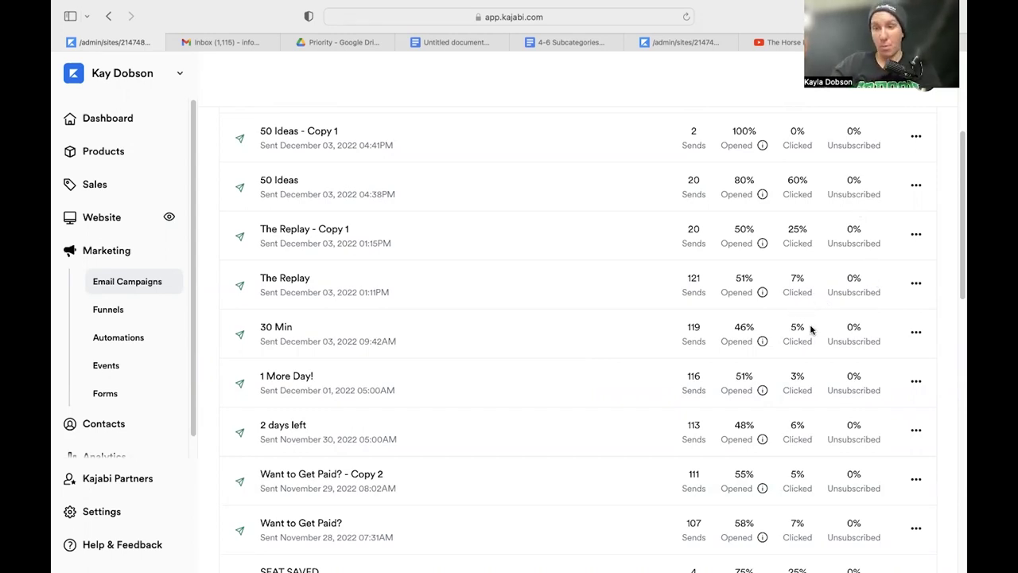
Step: View the Marketing Funnels page, and review the when/then rules listed on the Automations page
left_click(125, 320)
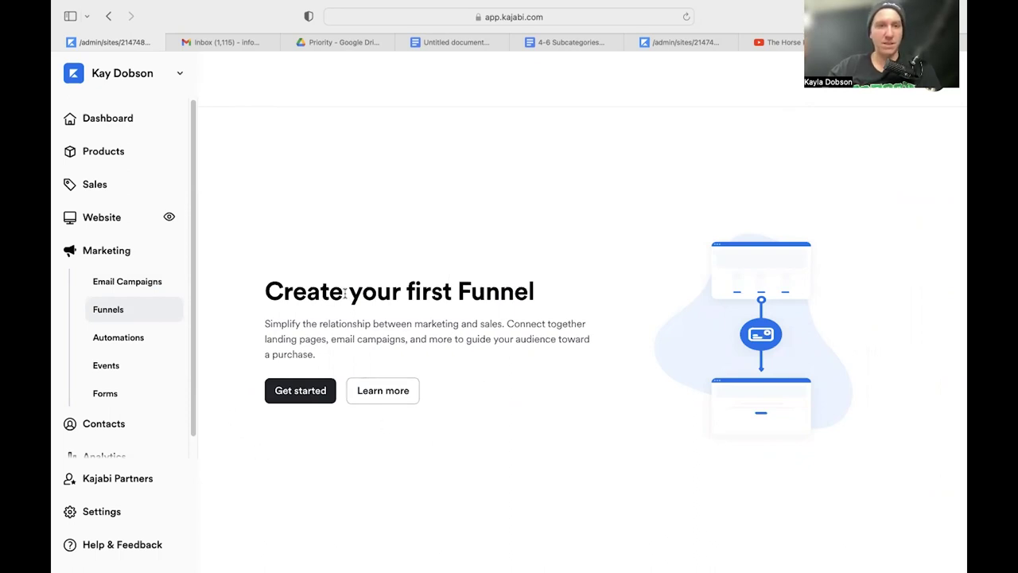
left_click(134, 350)
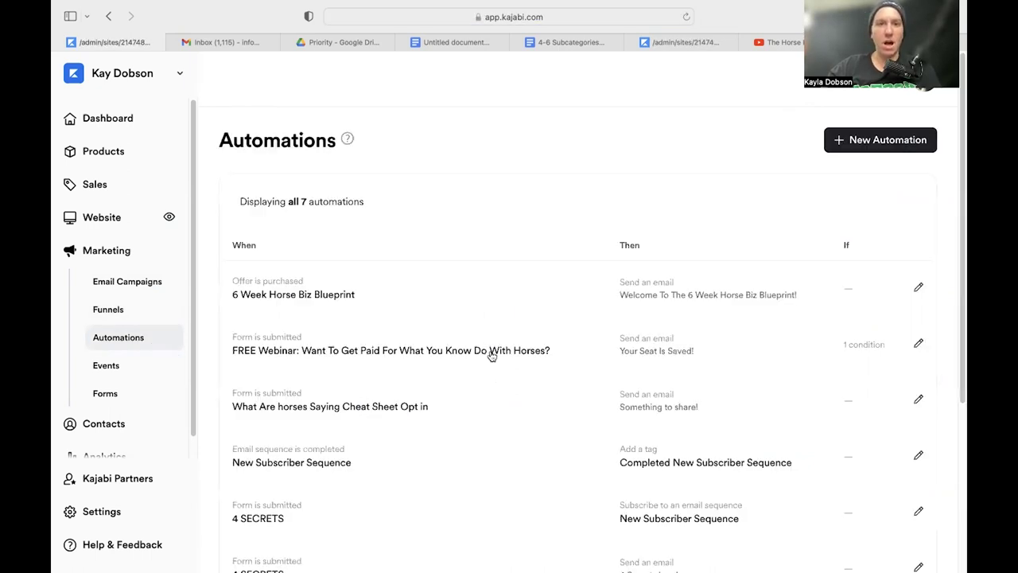
scroll(448, 263, "down", 2)
scroll(447, 263, "down", 4)
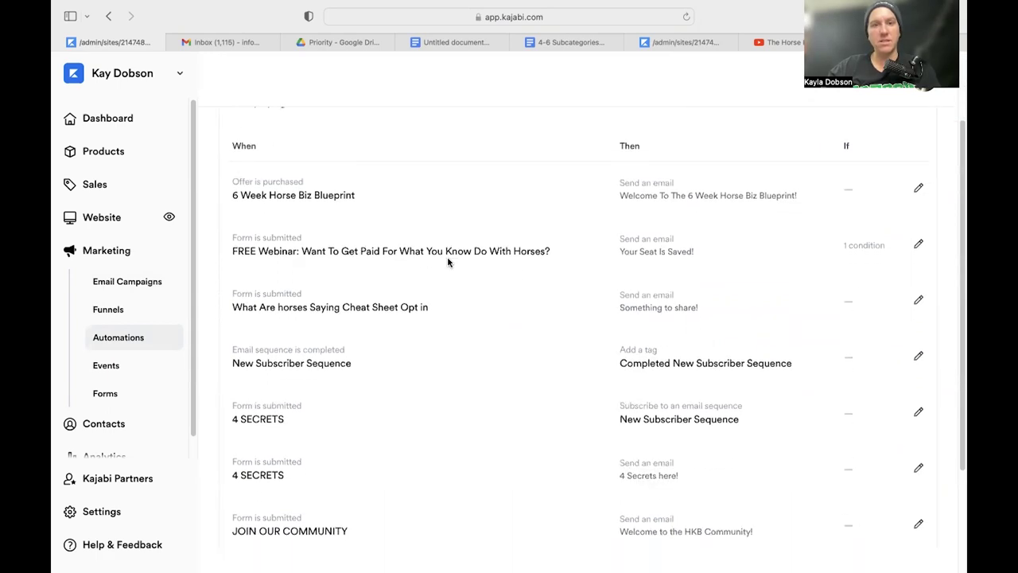
scroll(448, 263, "up", 5)
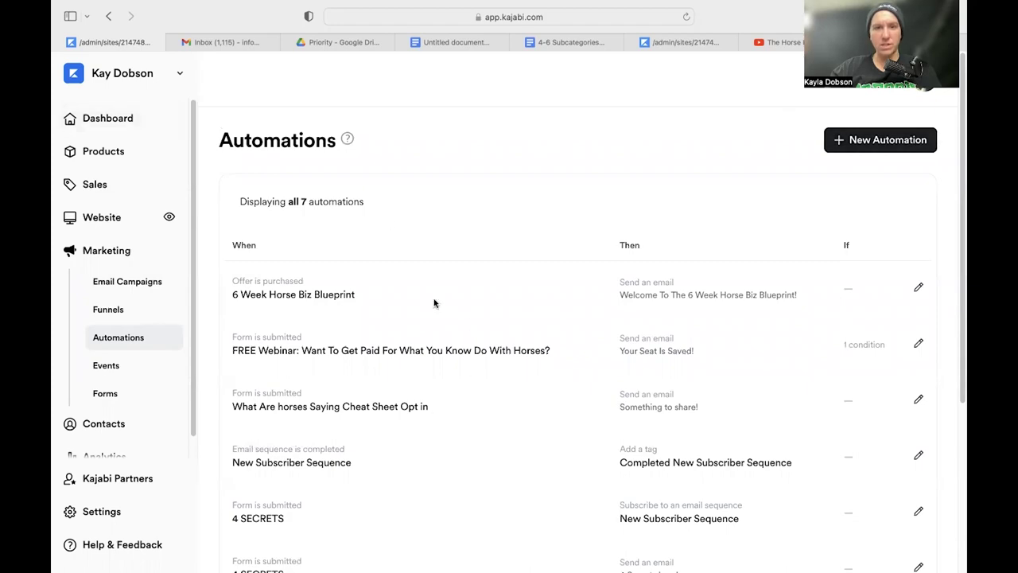
scroll(434, 302, "down", 3)
scroll(434, 302, "up", 3)
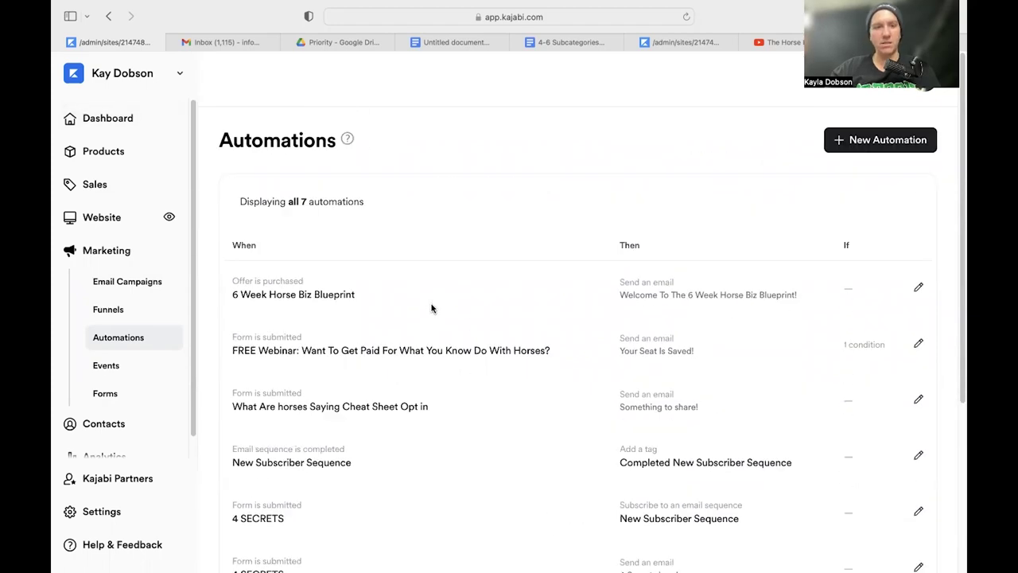
Step: View the Marketing Events page and open the list of all forms
left_click(123, 366)
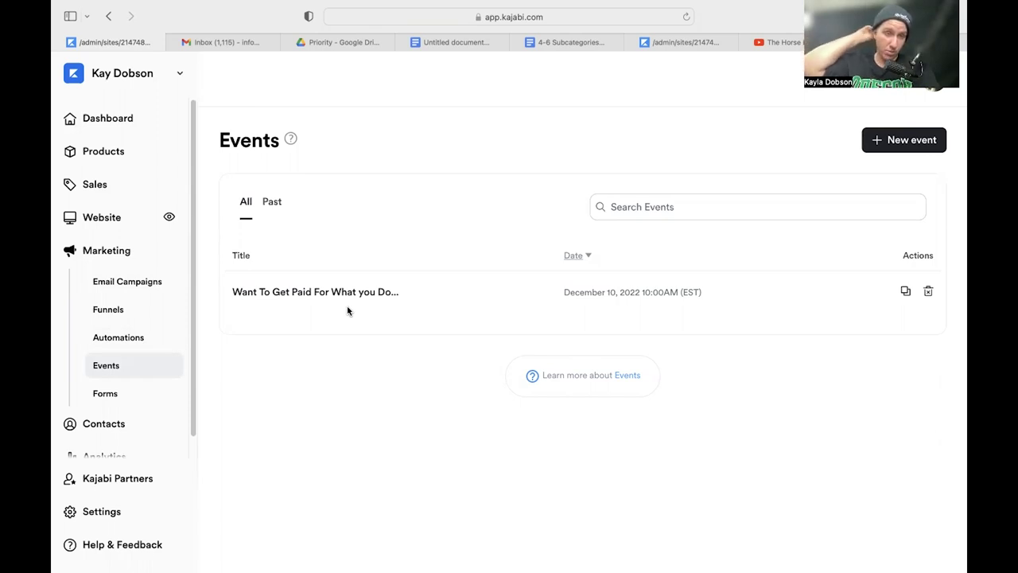
left_click(116, 398)
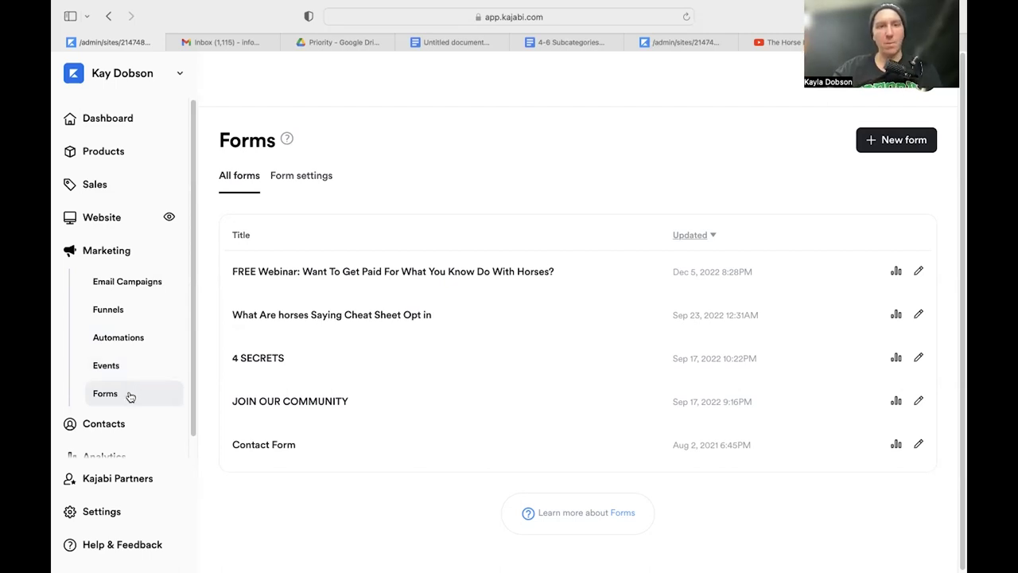
Step: Open the Contacts section and look through the first page of the All Contacts list
scroll(131, 396, "down", 1)
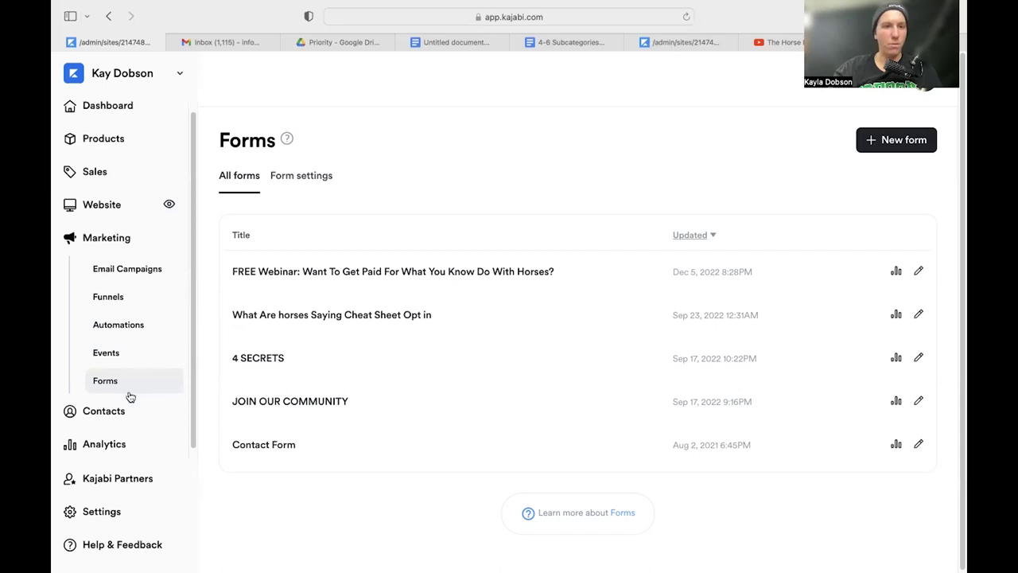
scroll(127, 395, "down", 1)
left_click(114, 405)
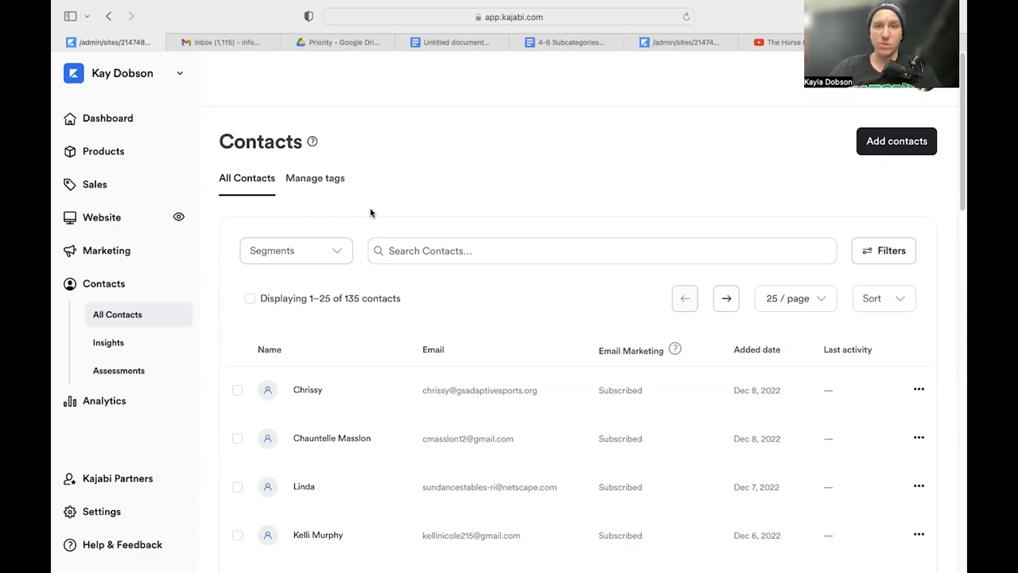
scroll(370, 212, "down", 3)
scroll(369, 212, "up", 3)
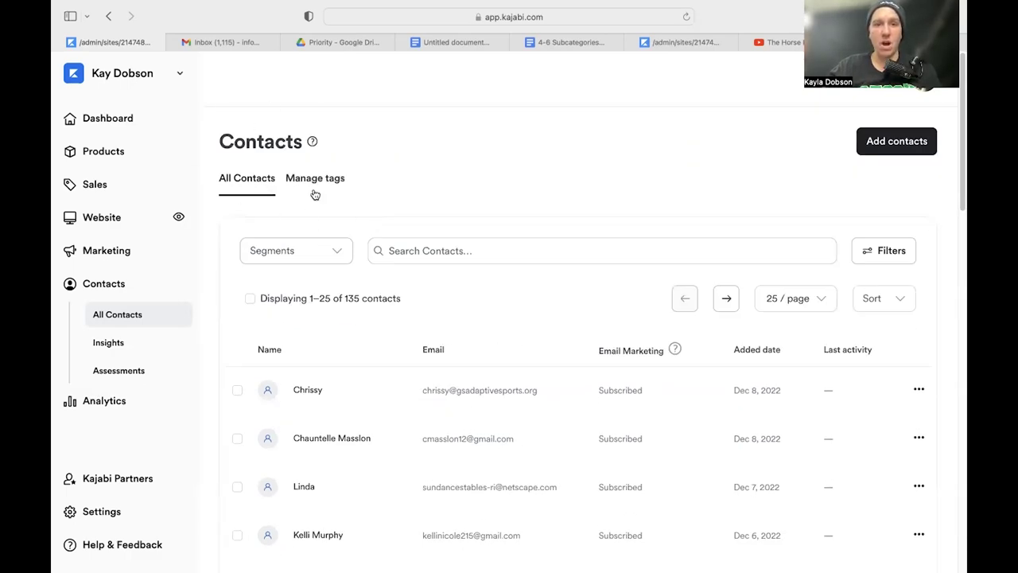
scroll(314, 193, "down", 5)
scroll(313, 193, "down", 4)
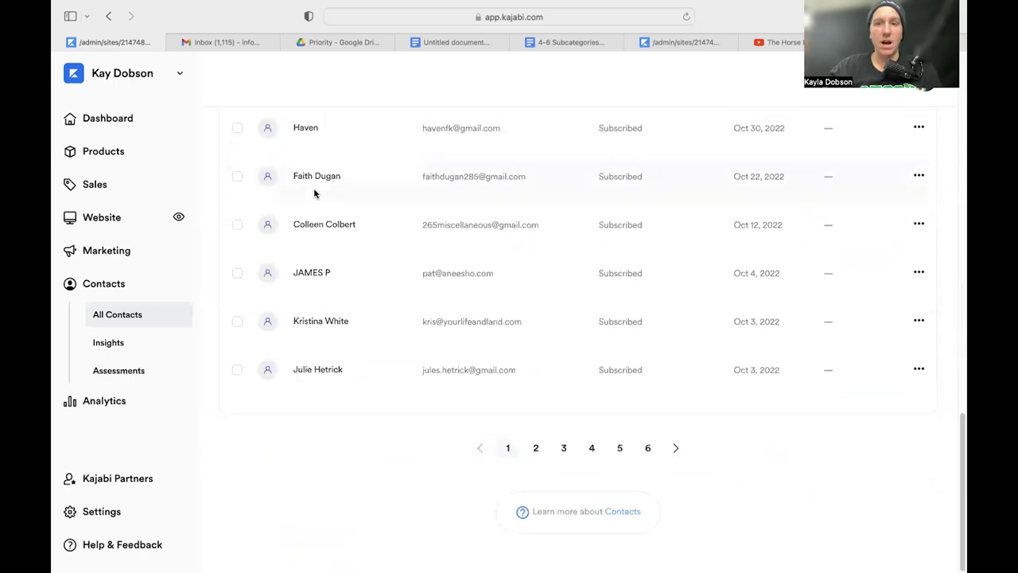
scroll(432, 291, "up", 10)
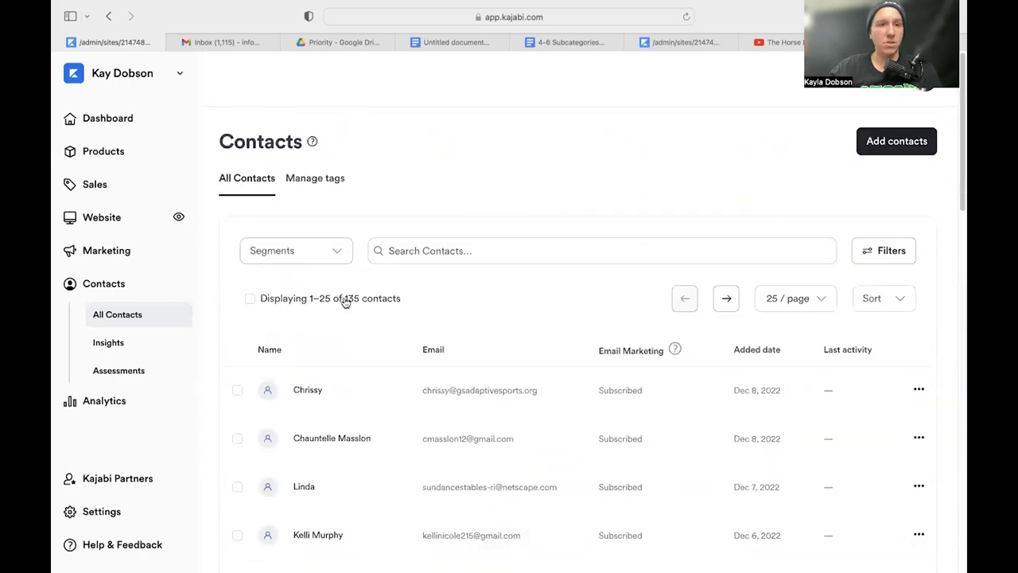
Step: Open the contact Insights page and examine the Contacts, Customers and Subscriber Engagement cards
left_click(134, 354)
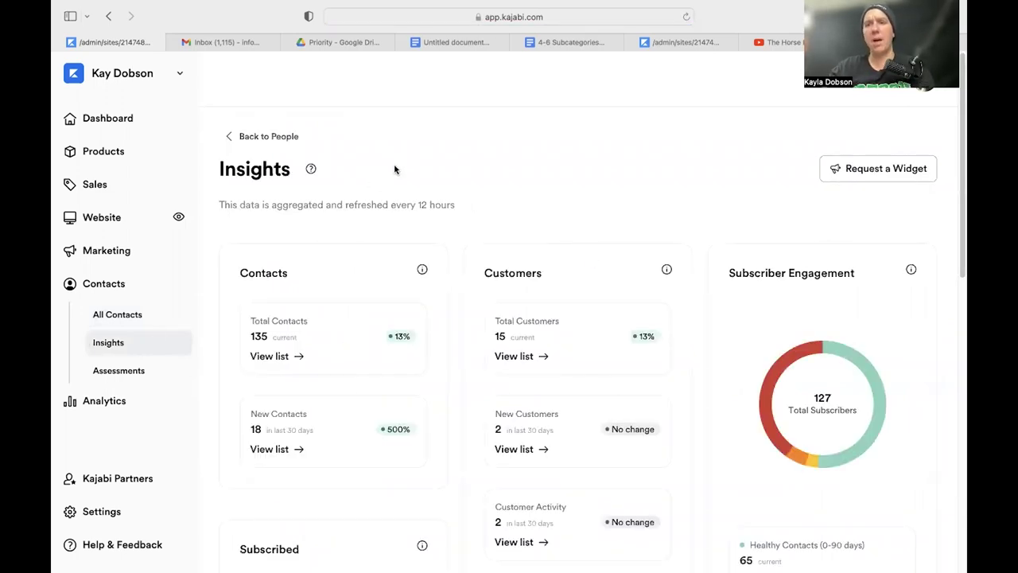
scroll(399, 185, "down", 3)
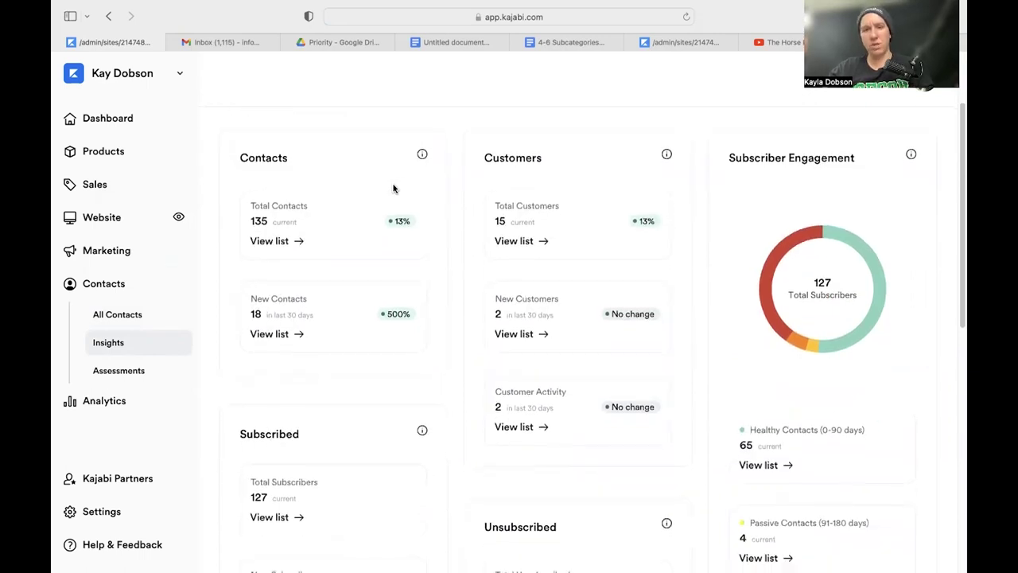
scroll(393, 185, "up", 3)
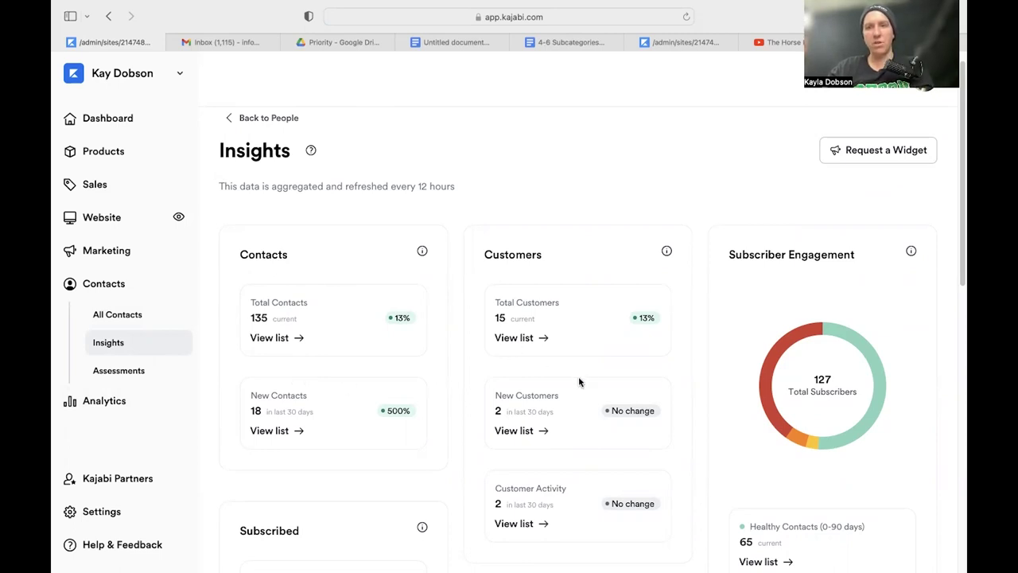
scroll(592, 338, "up", 1)
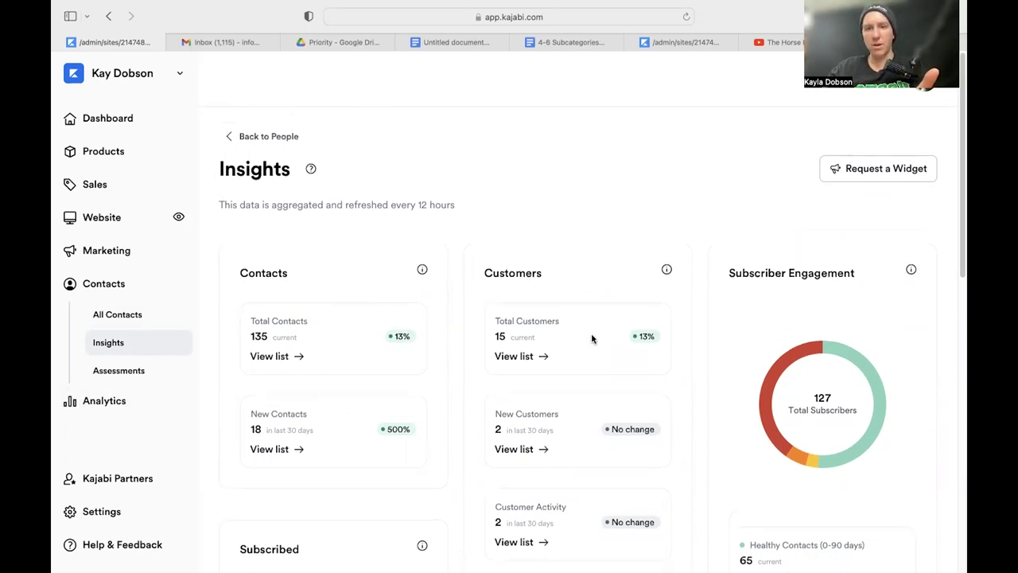
scroll(592, 338, "down", 2)
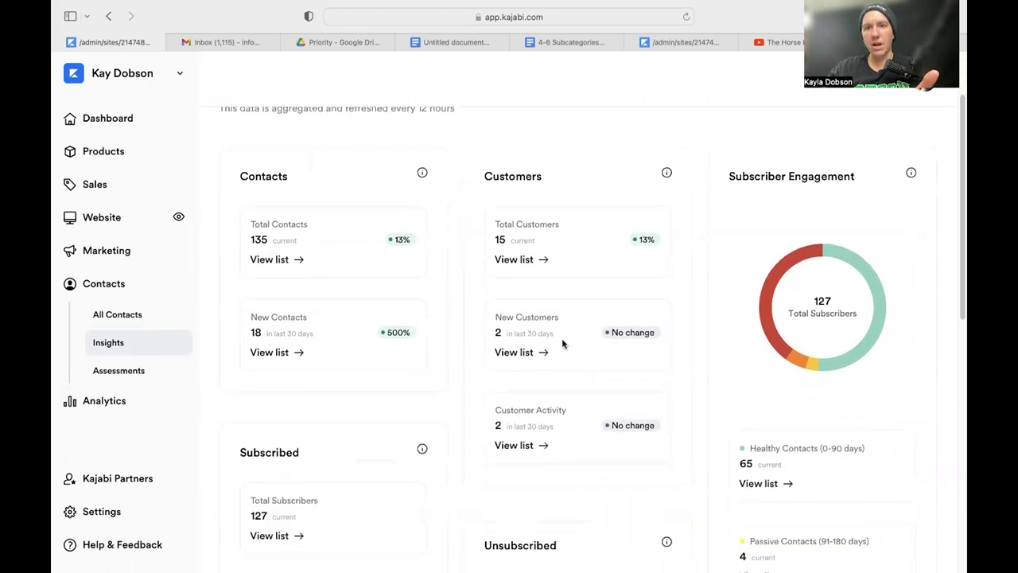
scroll(560, 363, "down", 1)
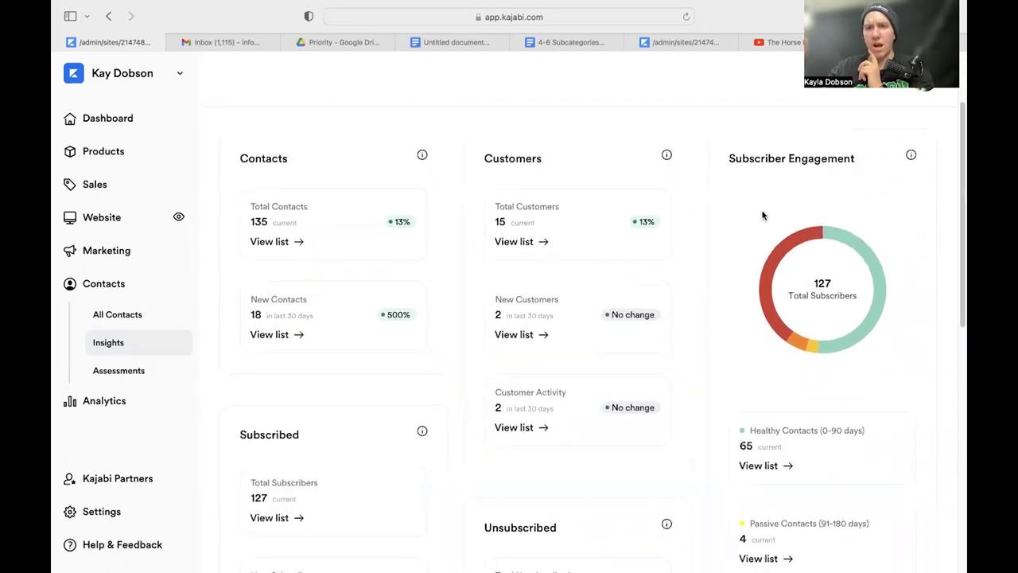
scroll(761, 214, "down", 1)
scroll(761, 214, "up", 2)
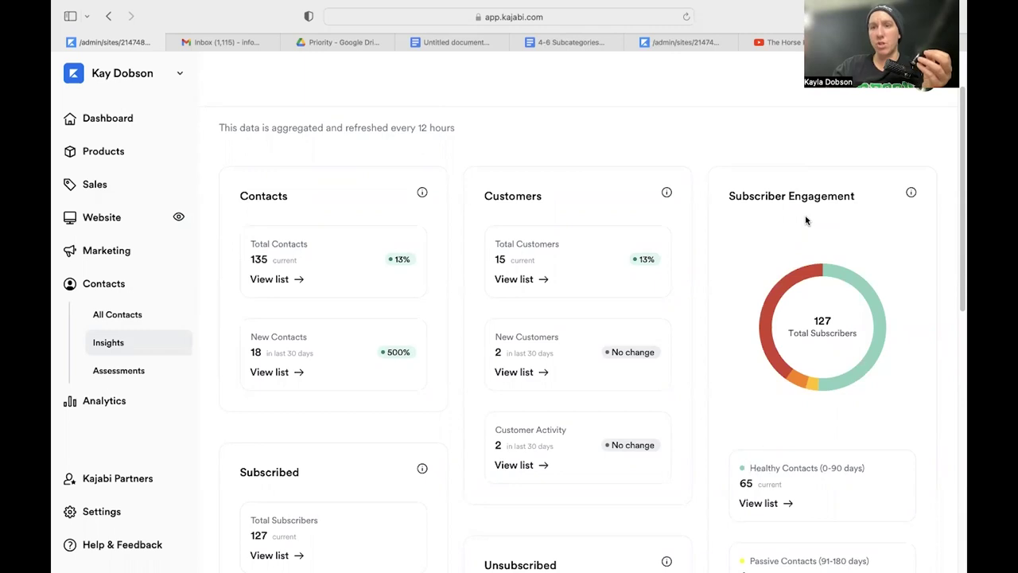
Step: Examine the healthy, passive, unengaged and inactive contact groups and the Unsubscribed breakdown on the Insights page
scroll(806, 221, "down", 3)
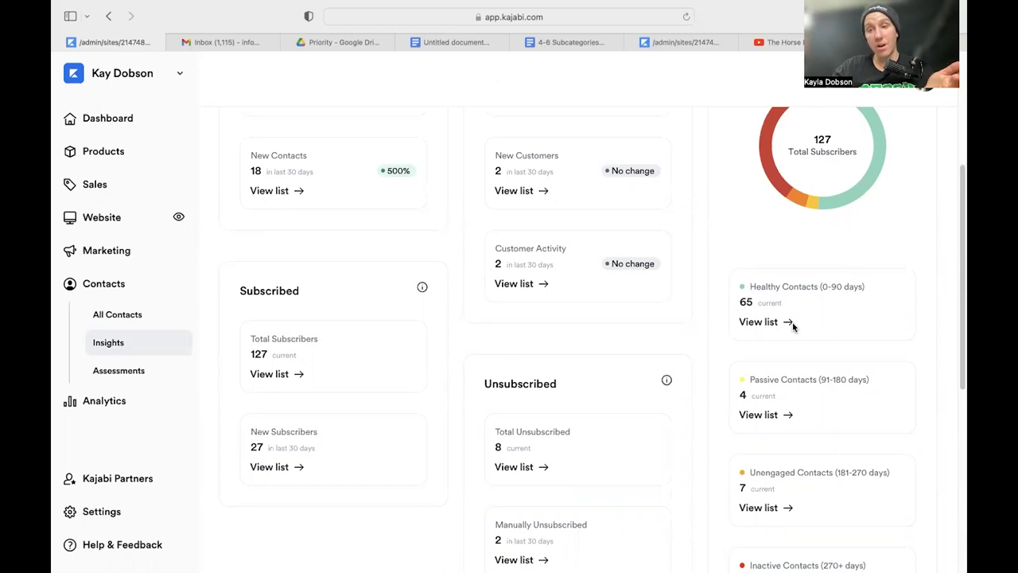
scroll(778, 314, "down", 2)
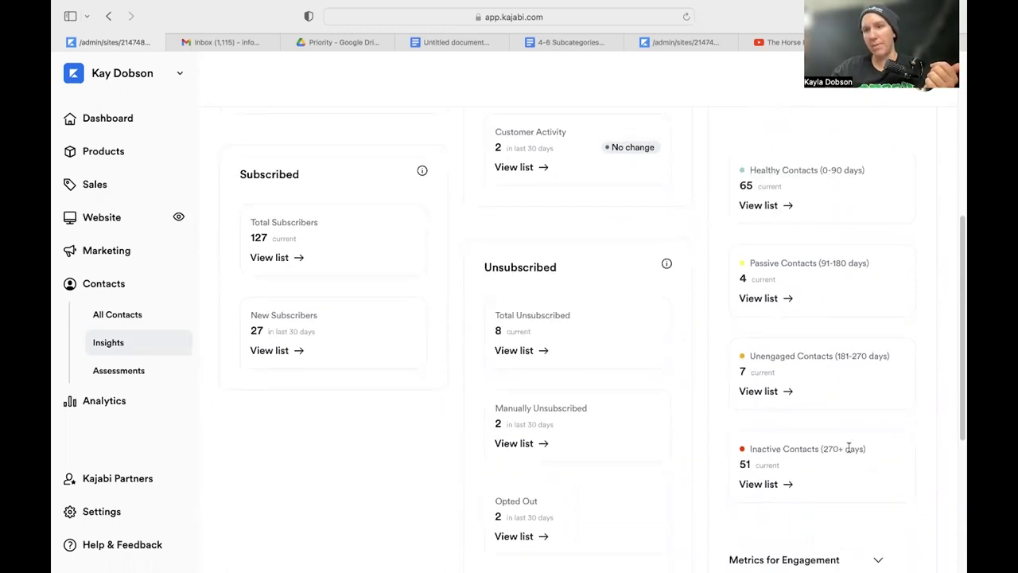
scroll(871, 385, "down", 1)
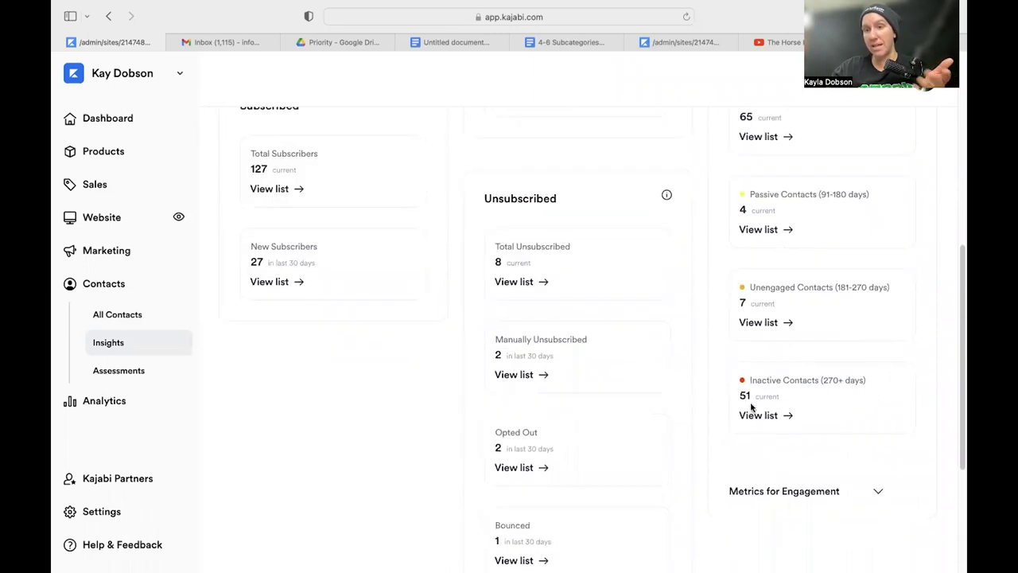
scroll(726, 408, "down", 3)
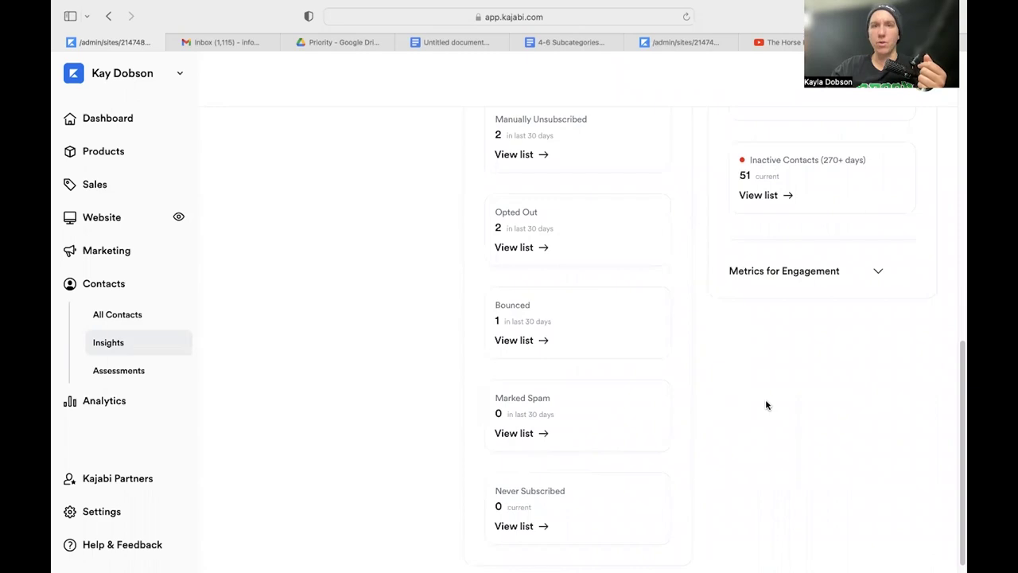
scroll(766, 405, "up", 1)
scroll(766, 405, "up", 1)
scroll(766, 404, "up", 1)
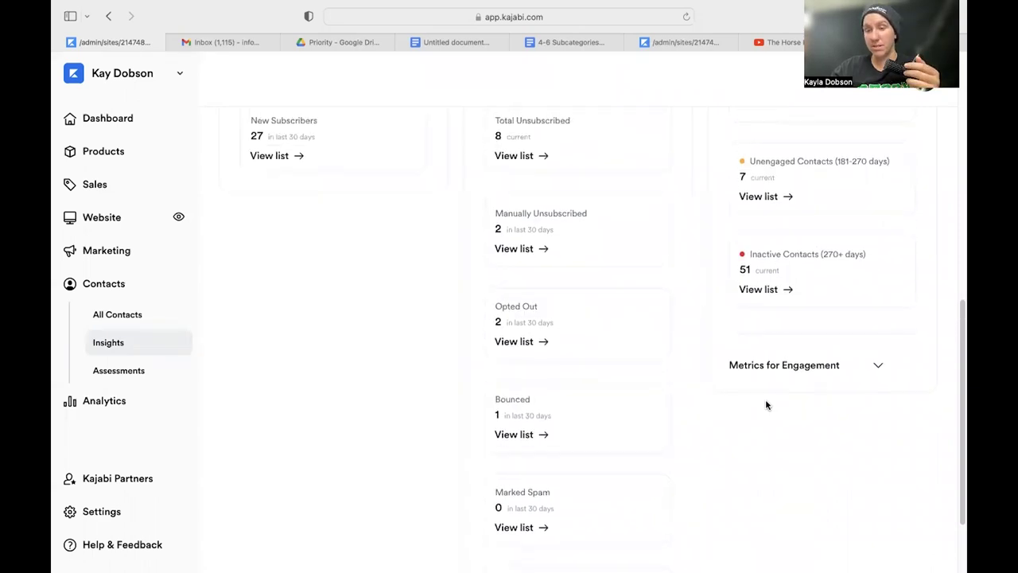
scroll(726, 431, "up", 1)
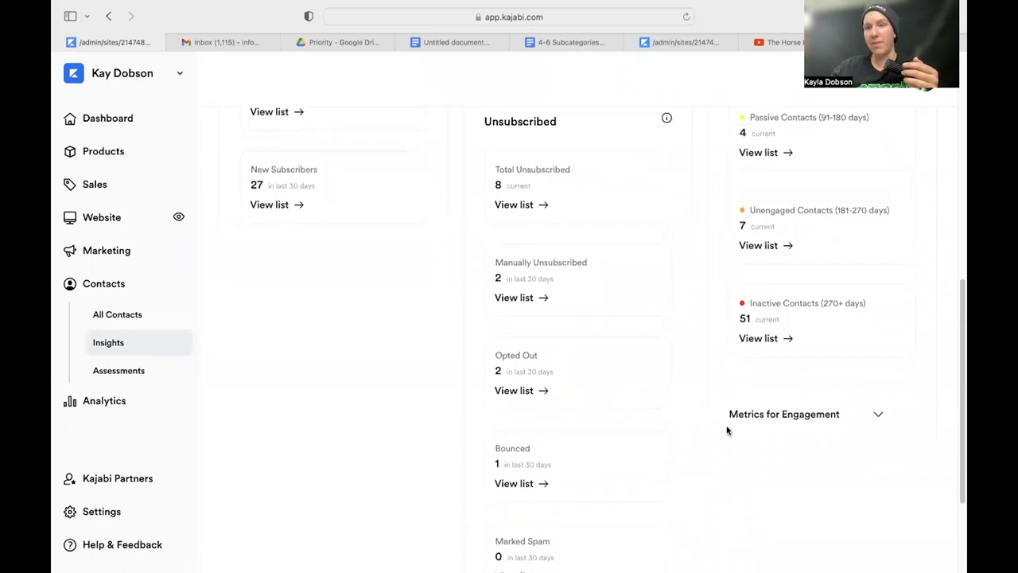
scroll(726, 430, "up", 2)
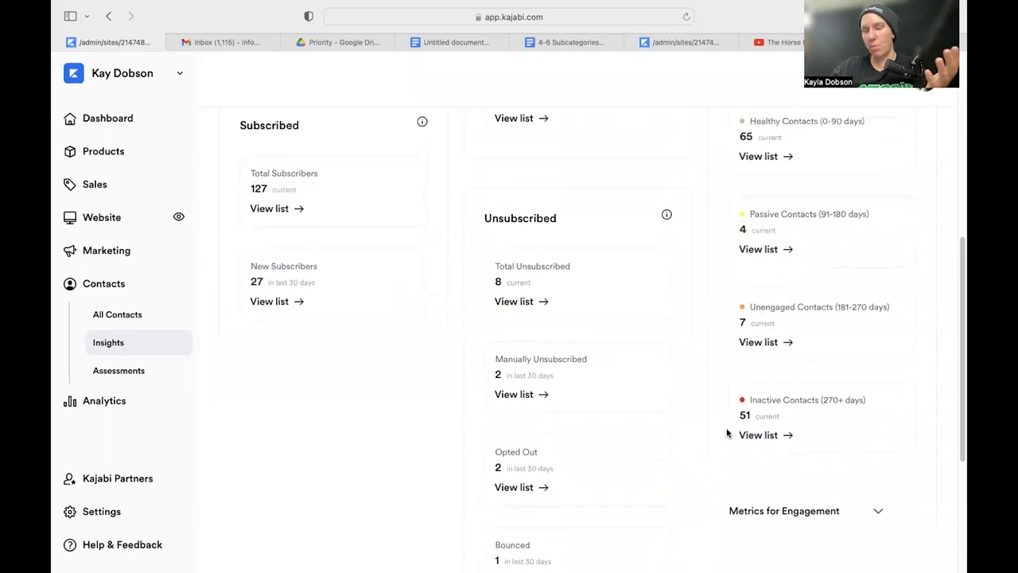
scroll(726, 432, "up", 4)
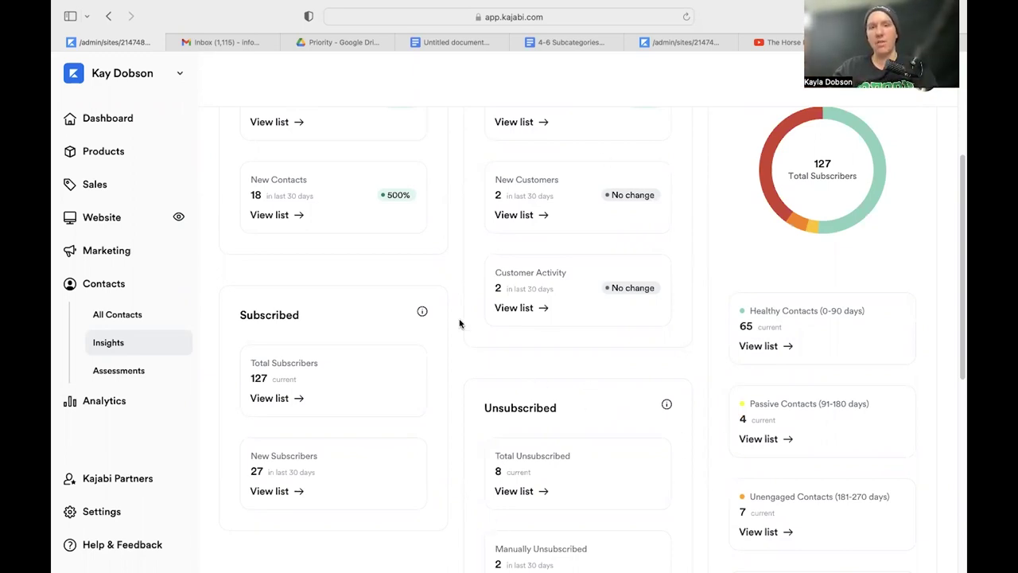
Step: Look over the whole Insights page again, from the contact and customer totals through the subscriber cards
scroll(606, 430, "up", 1)
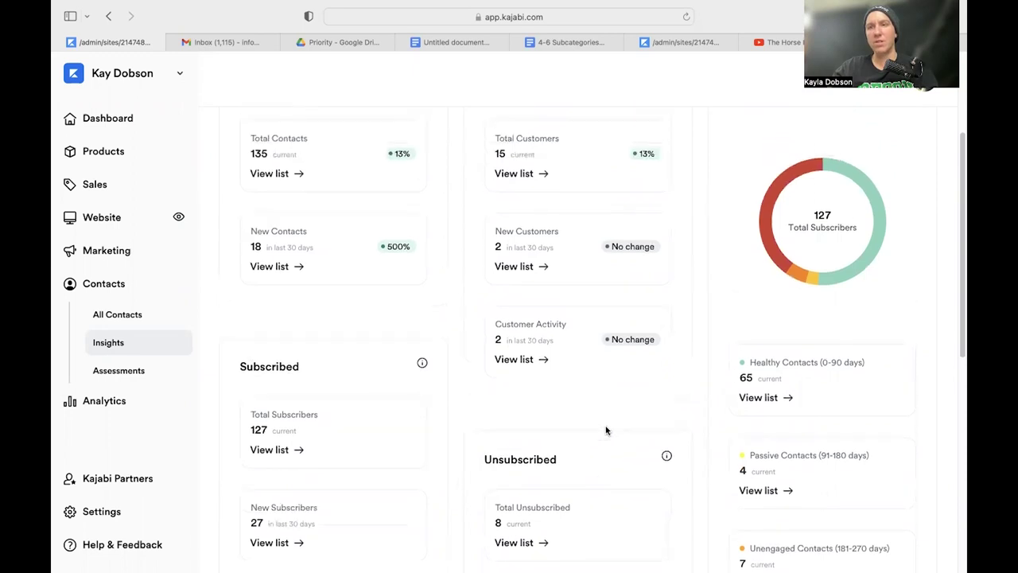
scroll(606, 430, "up", 2)
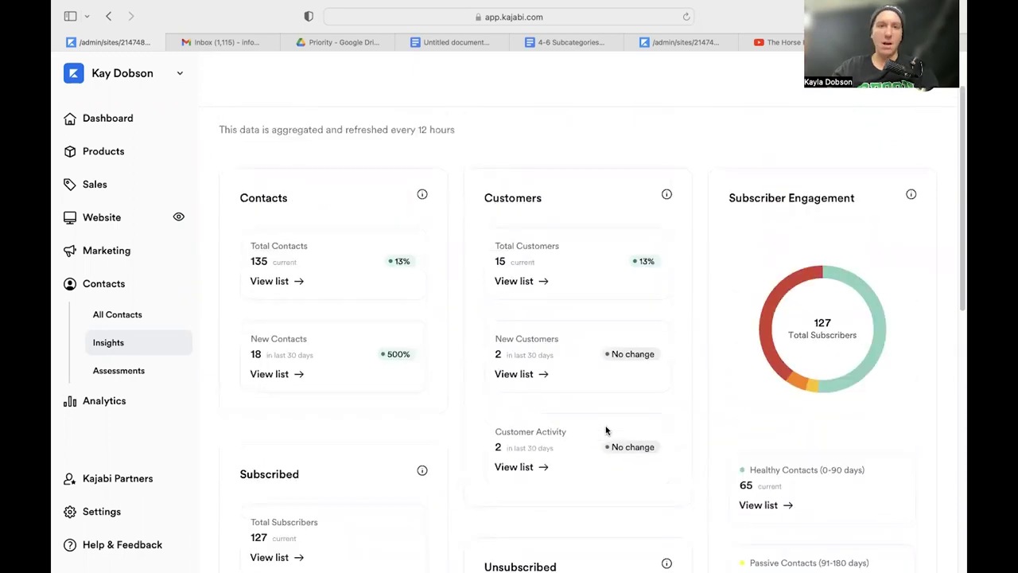
scroll(601, 430, "up", 1)
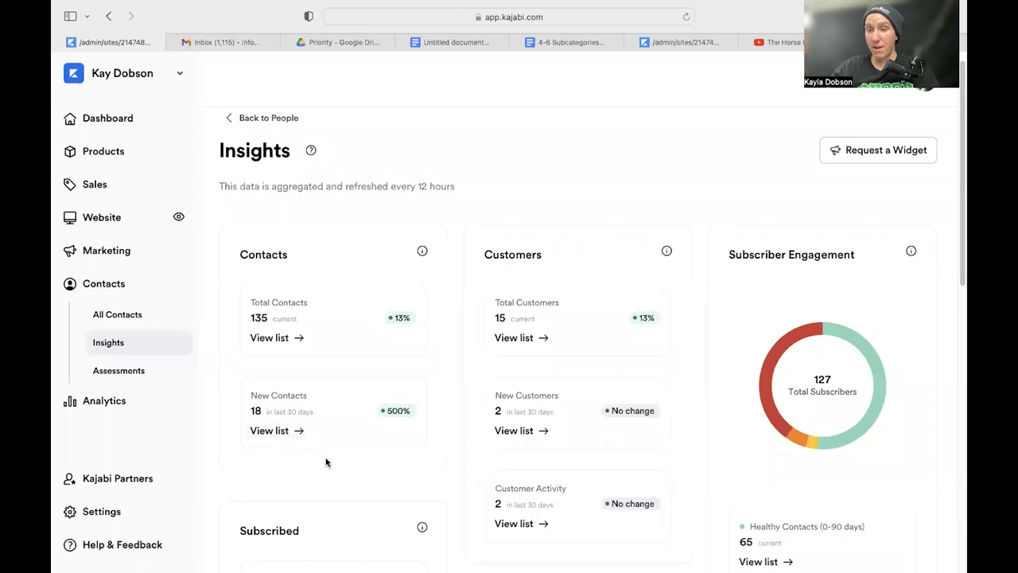
scroll(311, 474, "down", 2)
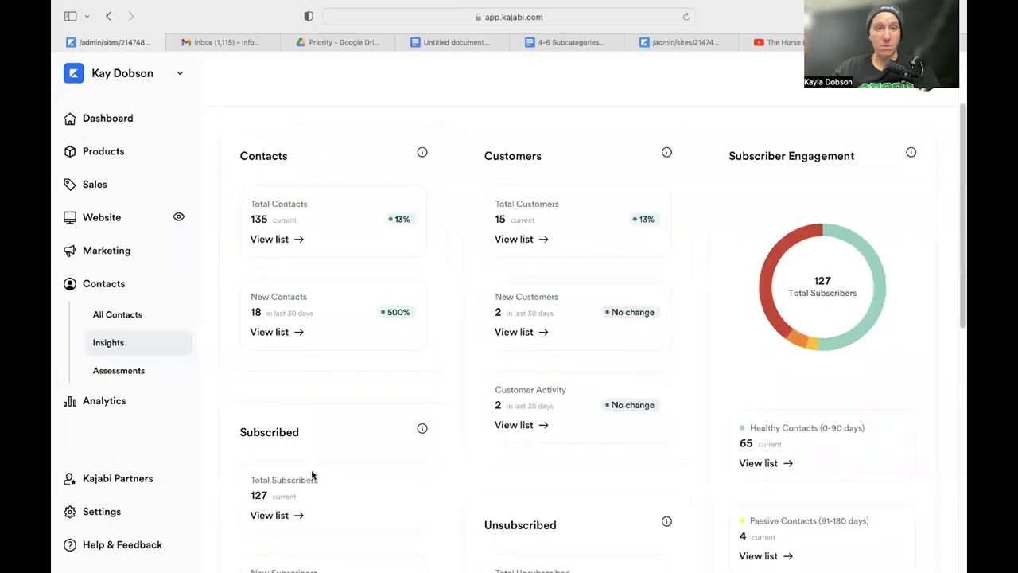
scroll(312, 475, "down", 6)
scroll(311, 473, "up", 8)
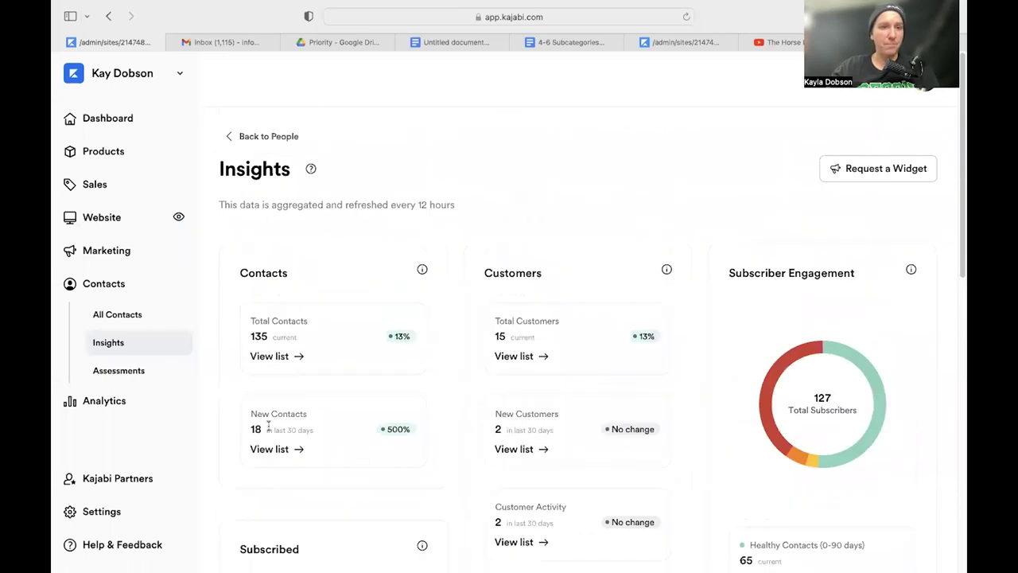
Step: View the Assessments page, and review the reports offered on the All Analytics page, from Net Revenue to Affiliates
left_click(137, 376)
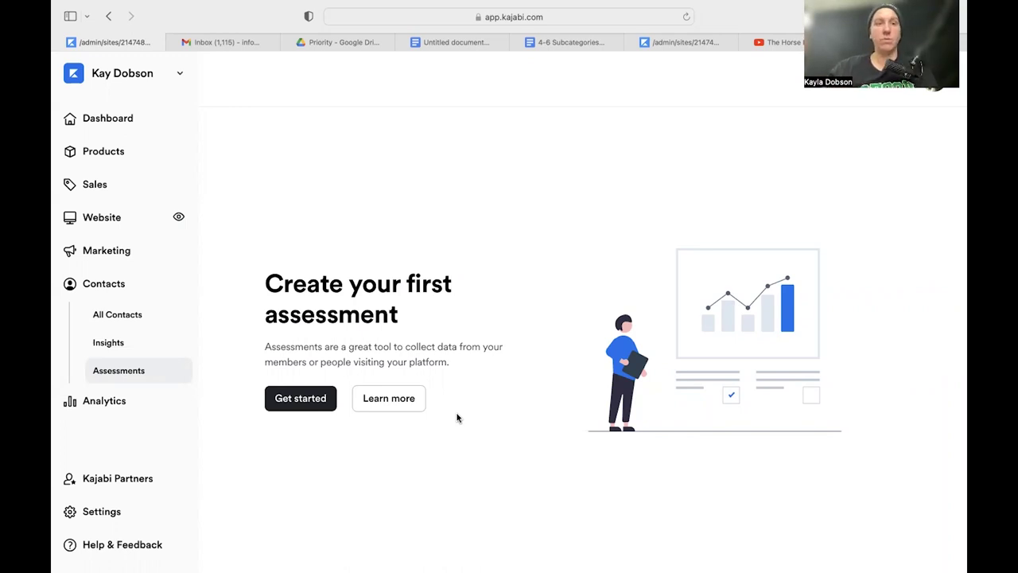
left_click(125, 404)
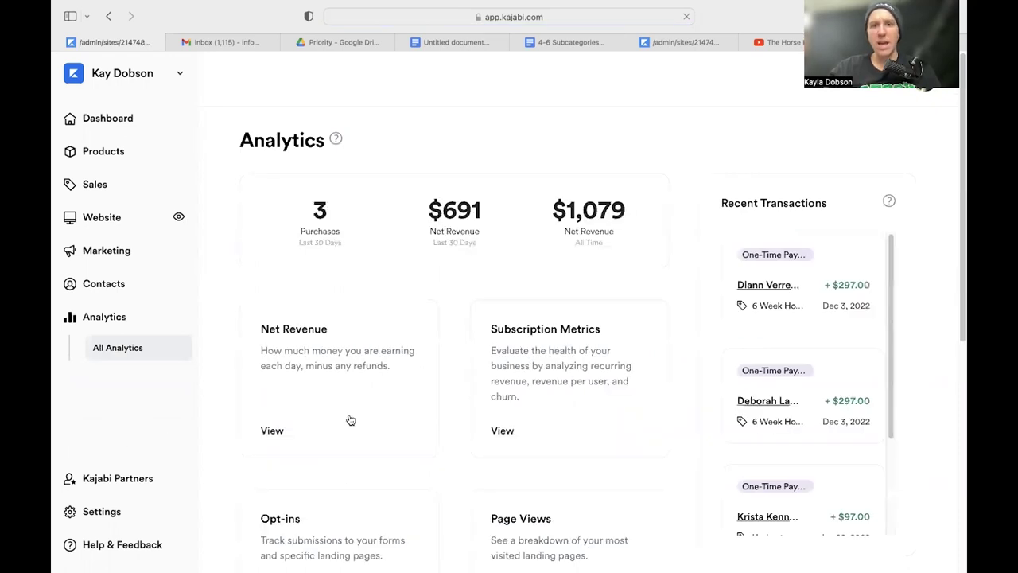
scroll(350, 420, "down", 1)
scroll(350, 419, "down", 1)
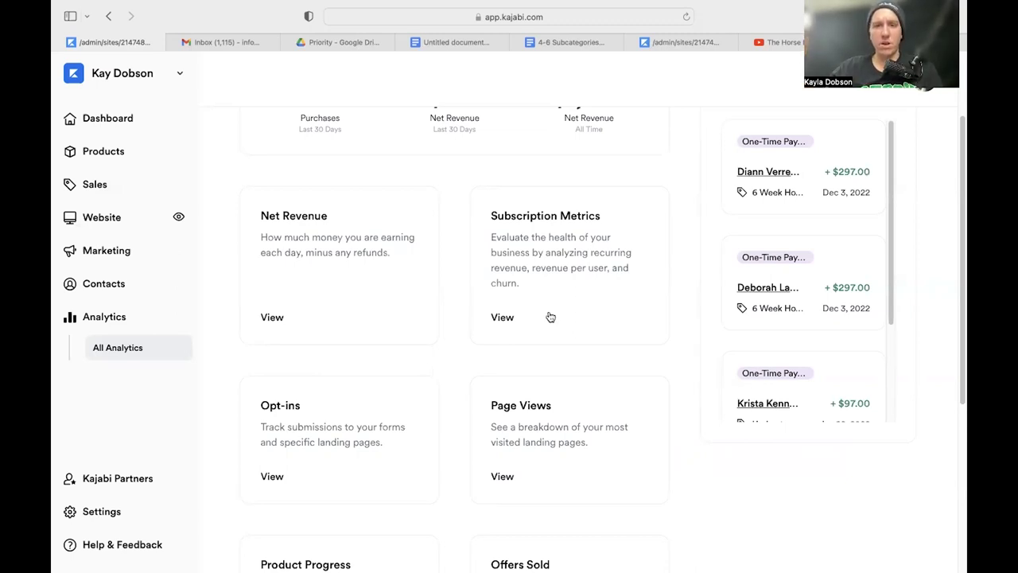
scroll(399, 427, "down", 3)
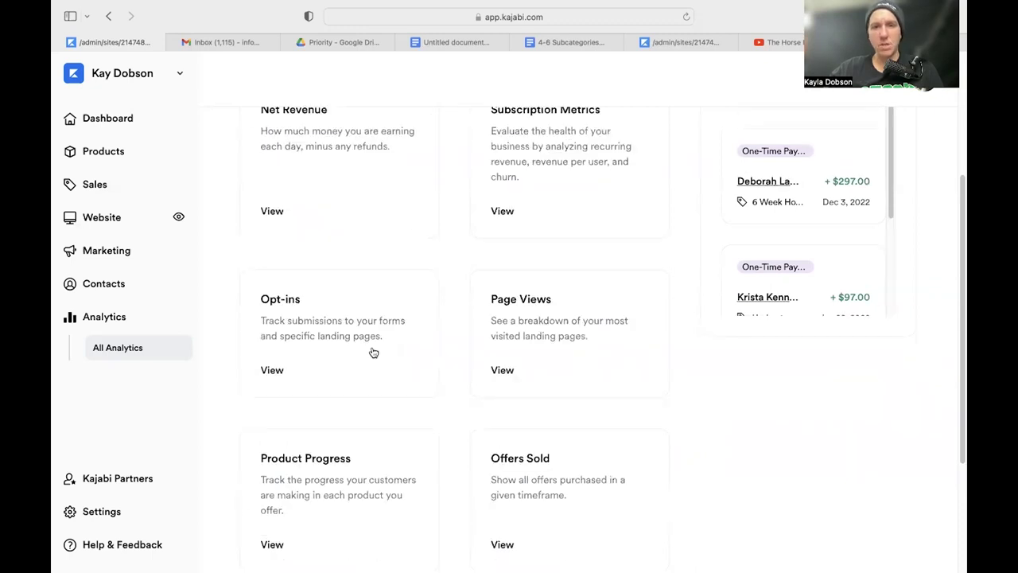
scroll(537, 350, "down", 3)
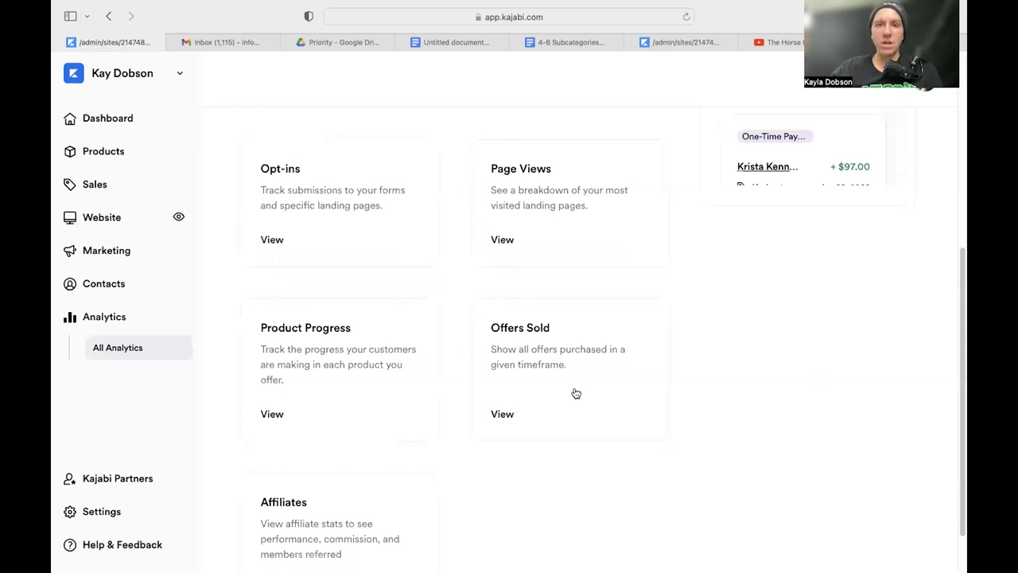
scroll(576, 393, "down", 2)
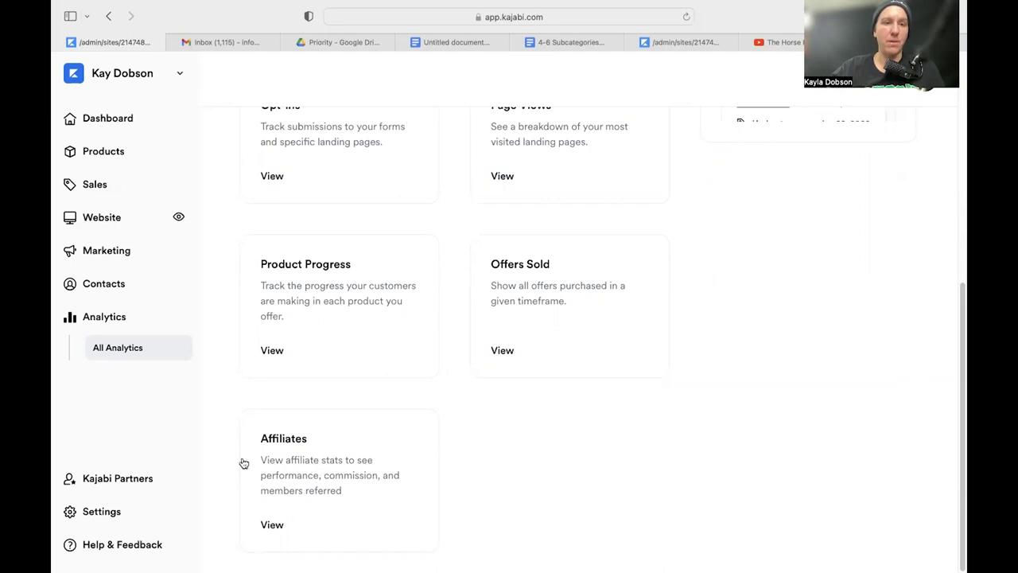
Step: Open Kajabi Partners and review the partner leaderboard, partner level, stats, earnings and active campaigns
left_click(139, 481)
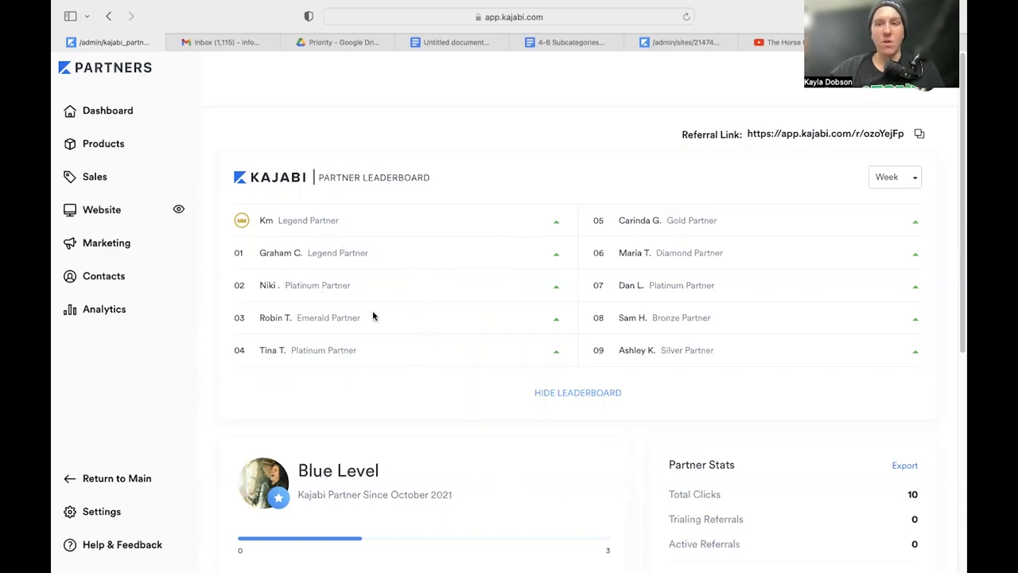
scroll(373, 315, "down", 5)
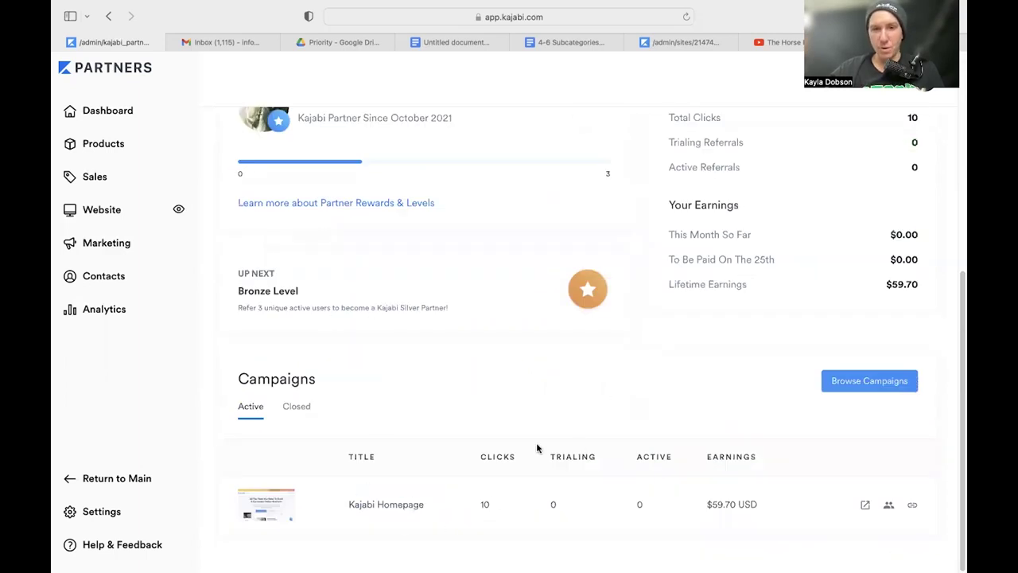
scroll(414, 391, "up", 5)
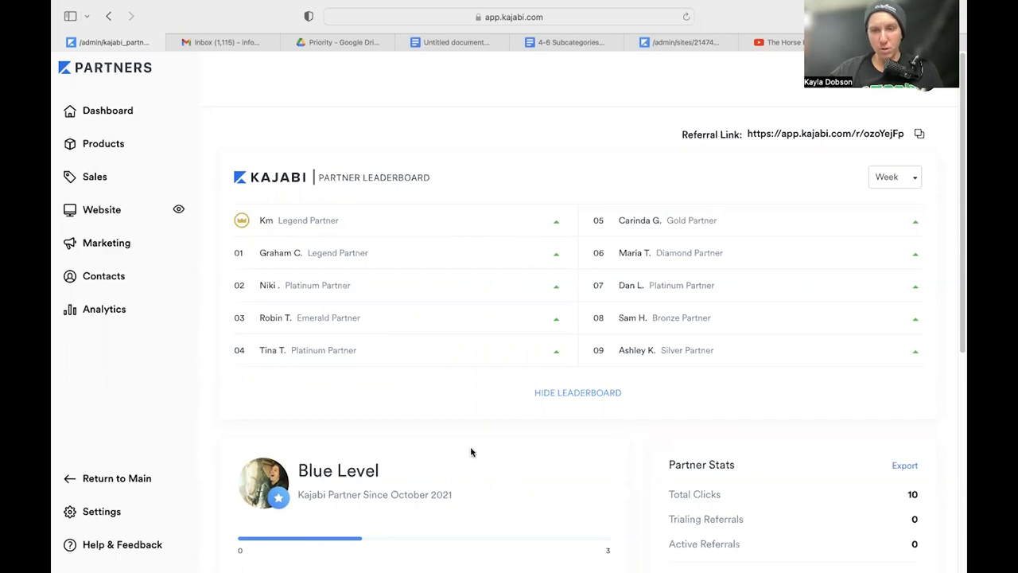